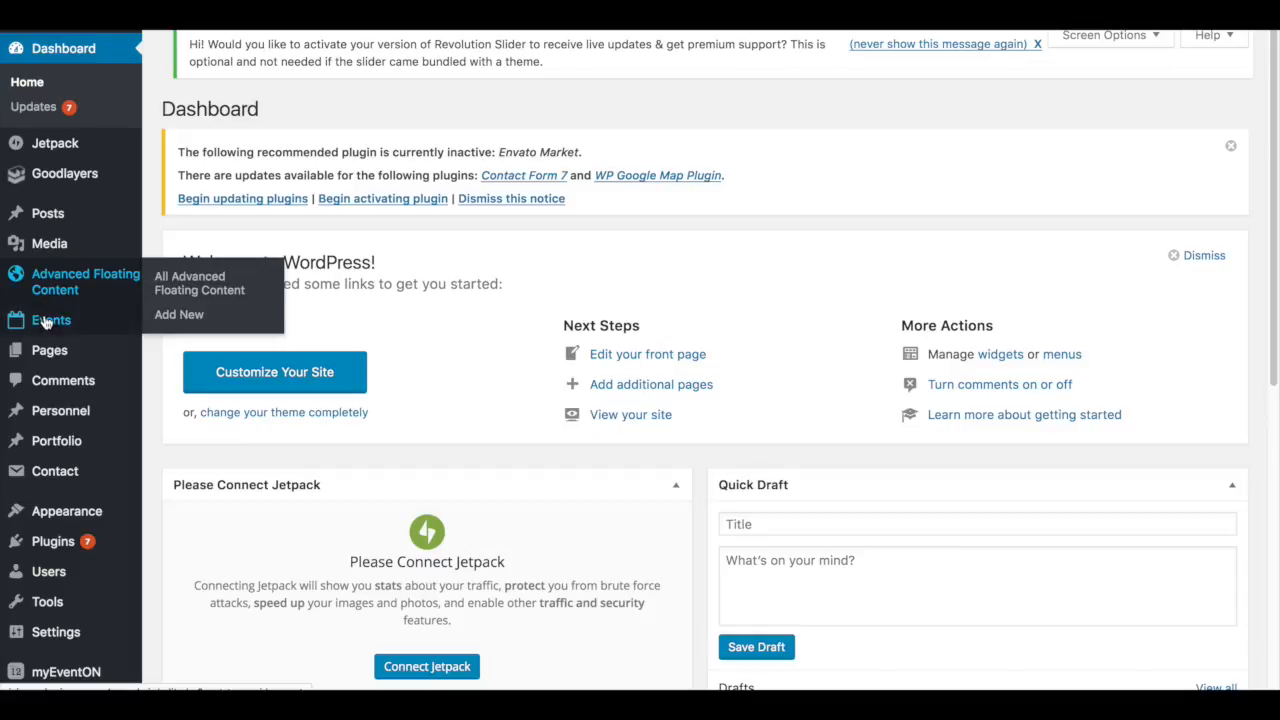
- Open the form for adding a new event
mouse_move(43, 322)
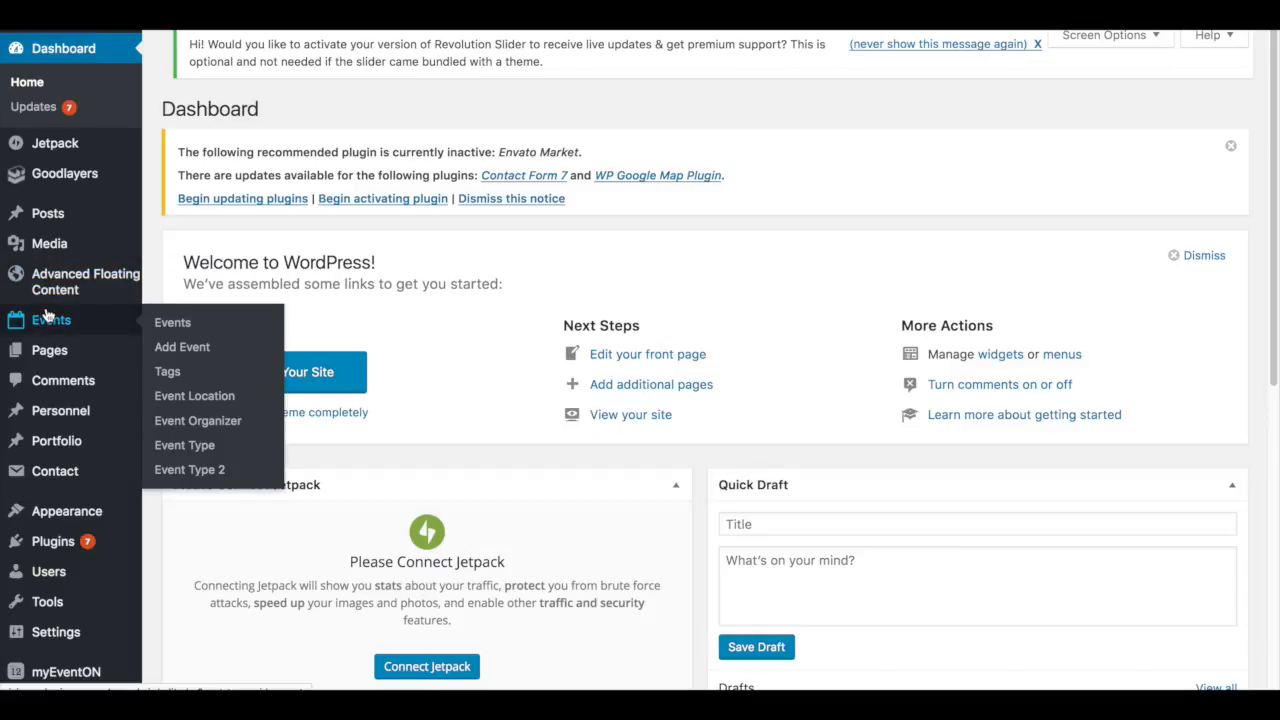
click(182, 326)
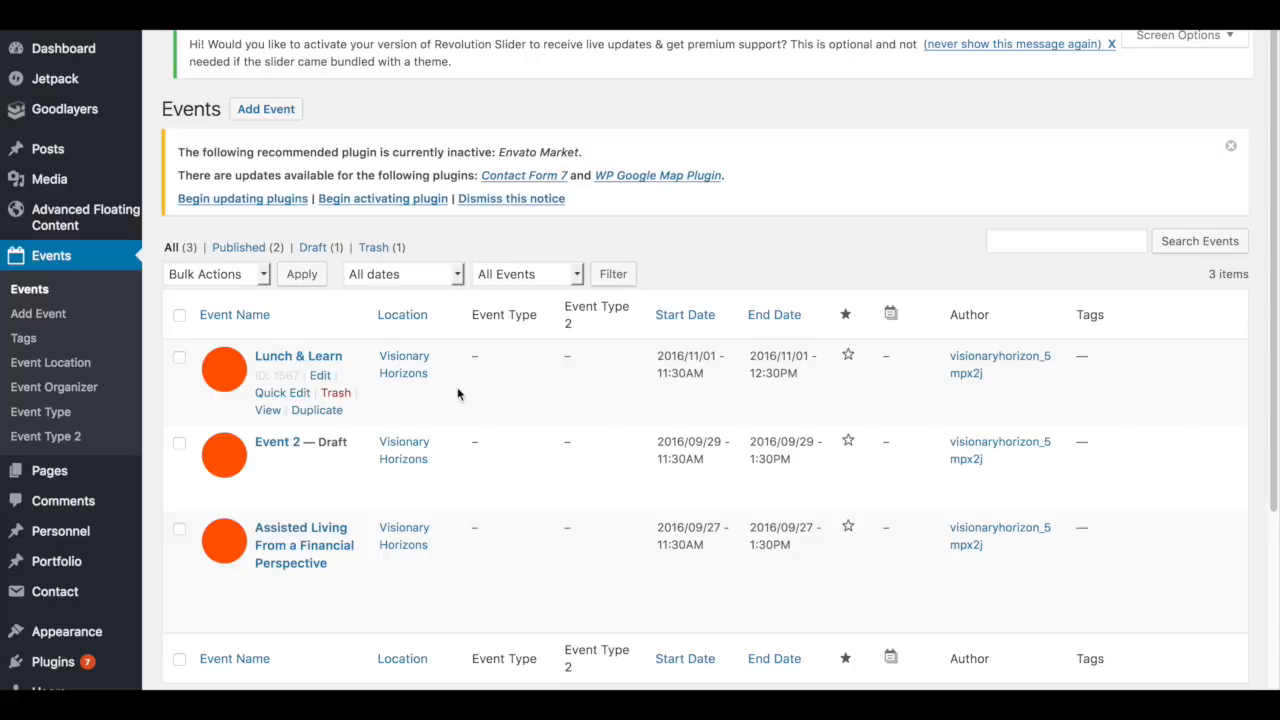
click(30, 320)
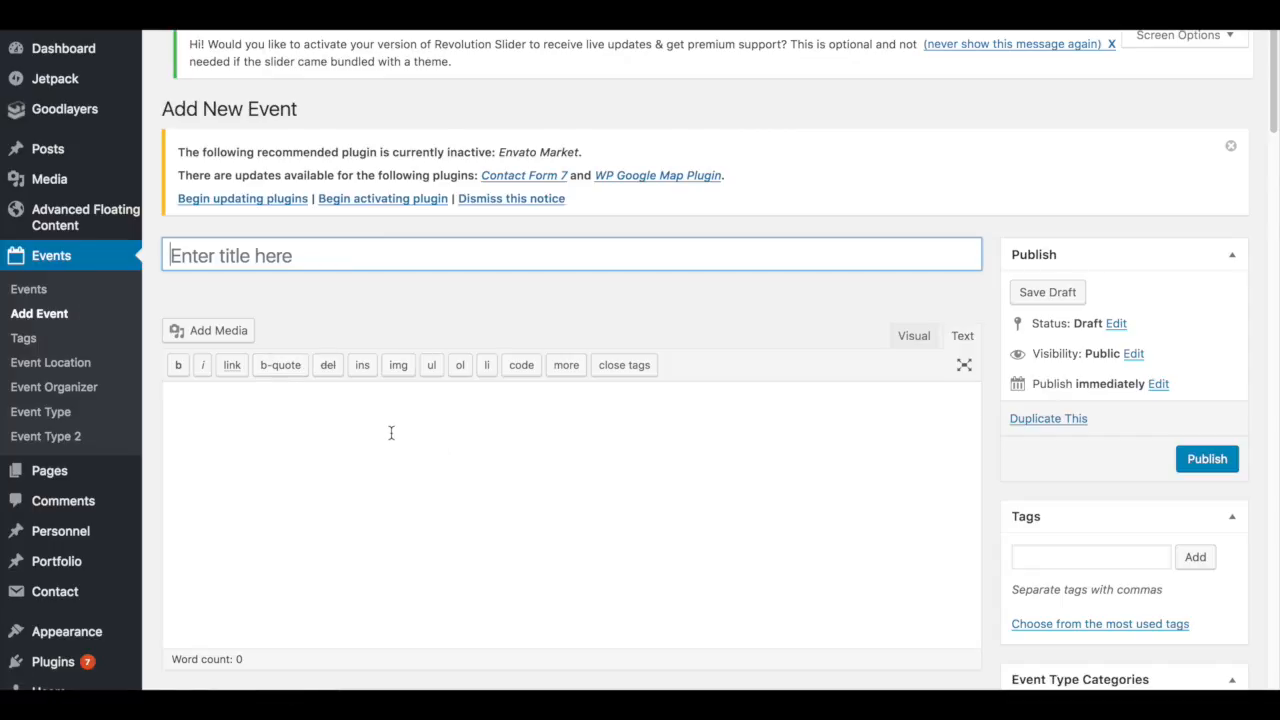
- Title the new event Lunch and Learn
scroll(441, 447, down, 1)
scroll(441, 447, up, 1)
scroll(460, 440, down, 4)
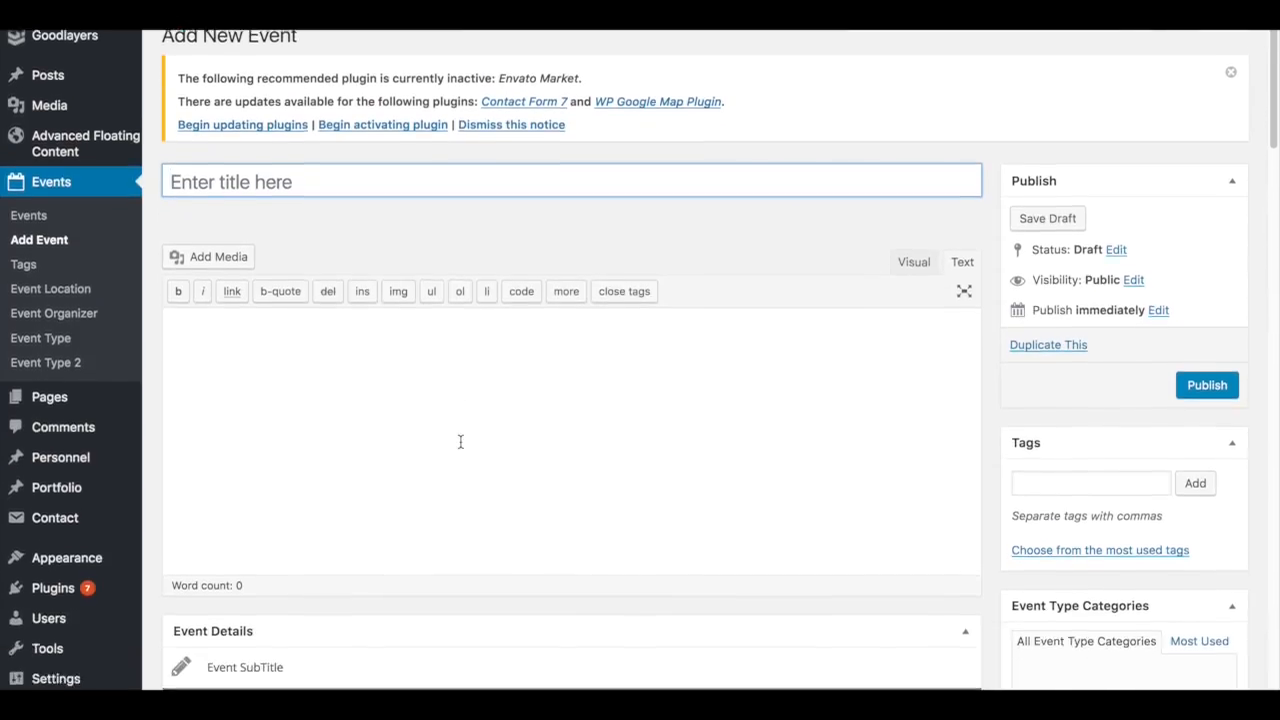
scroll(460, 441, down, 4)
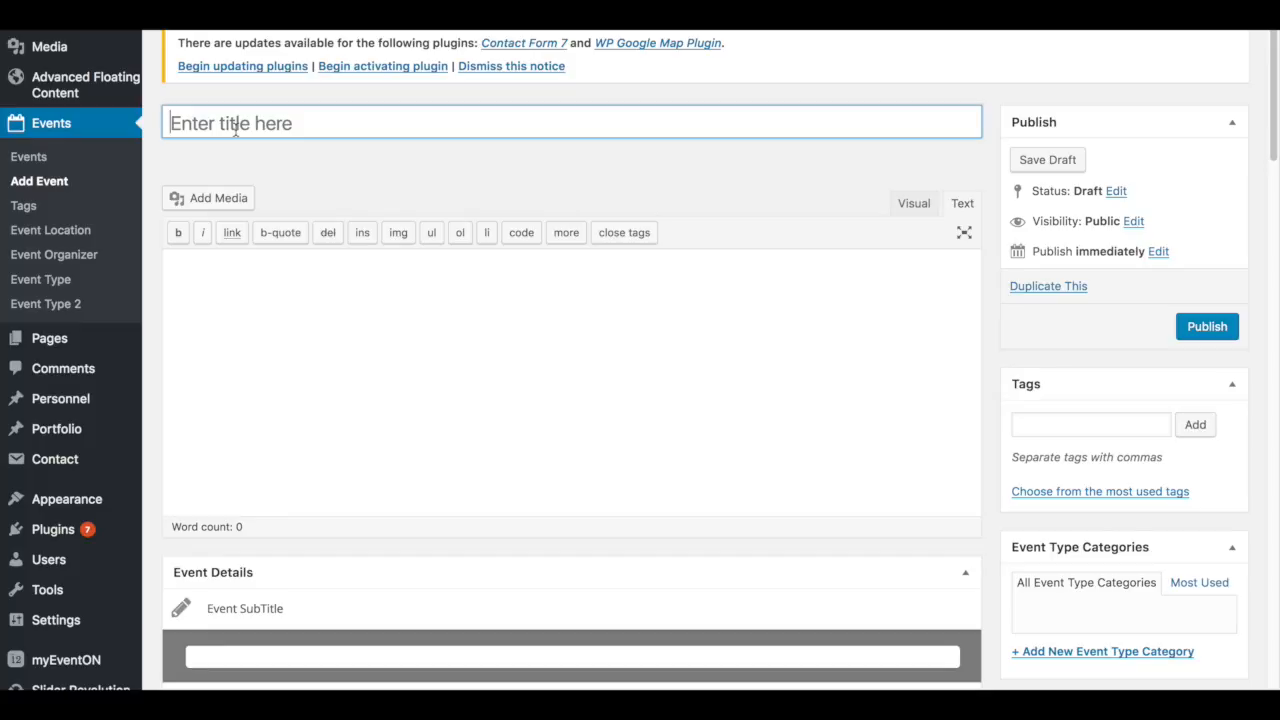
click(236, 128)
text(Lu)
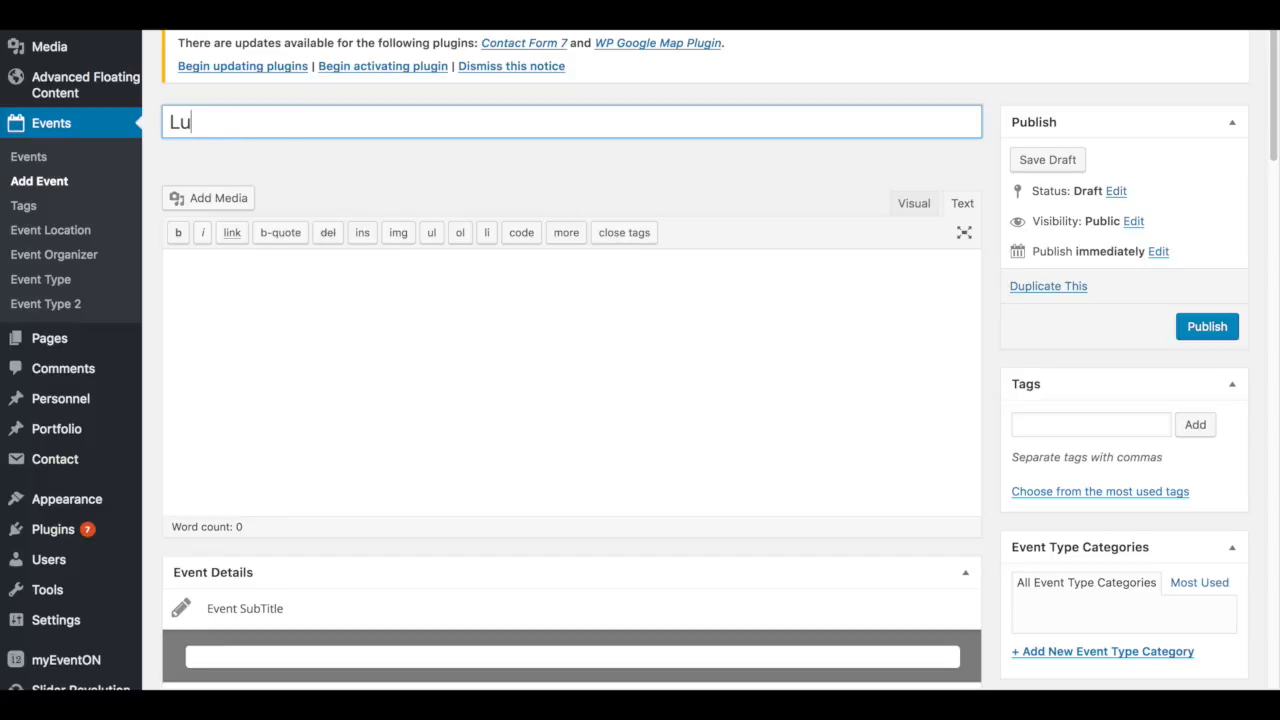
text(nch and Learn)
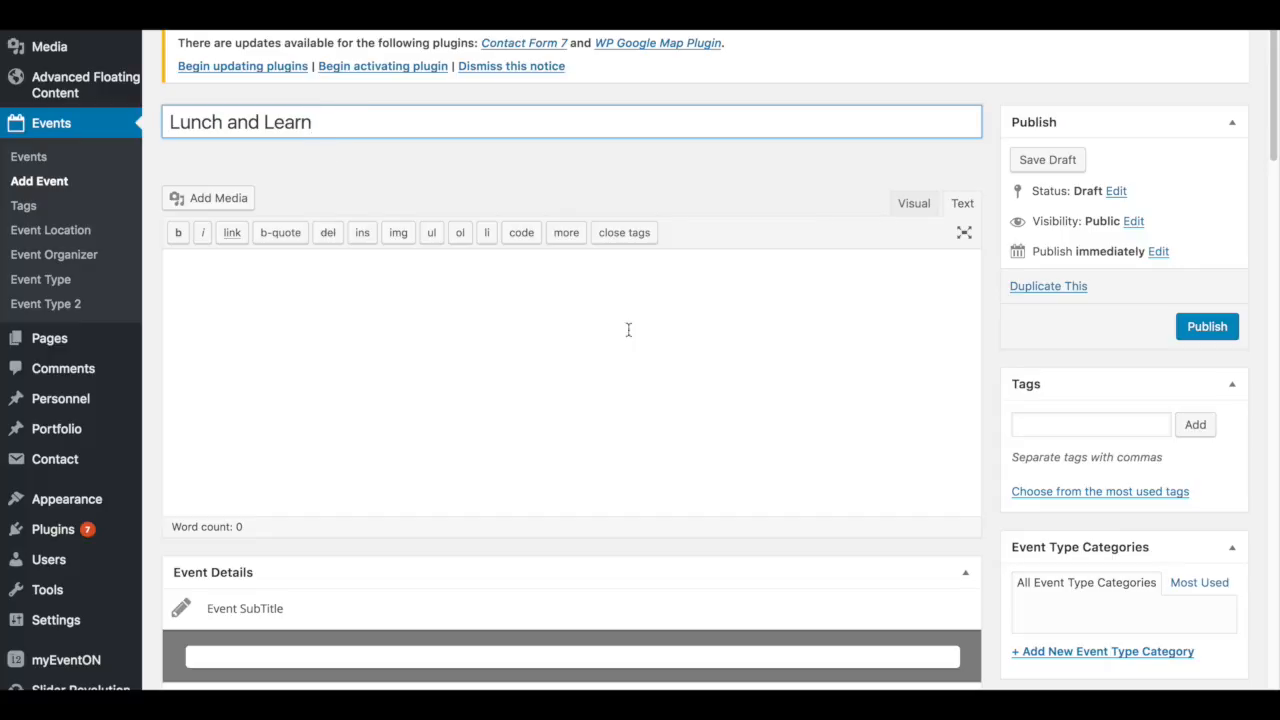
- Enter the description 'This is where you can type in a lot of details. How to register. Cost. What to wear. What the menu will be.'
click(440, 358)
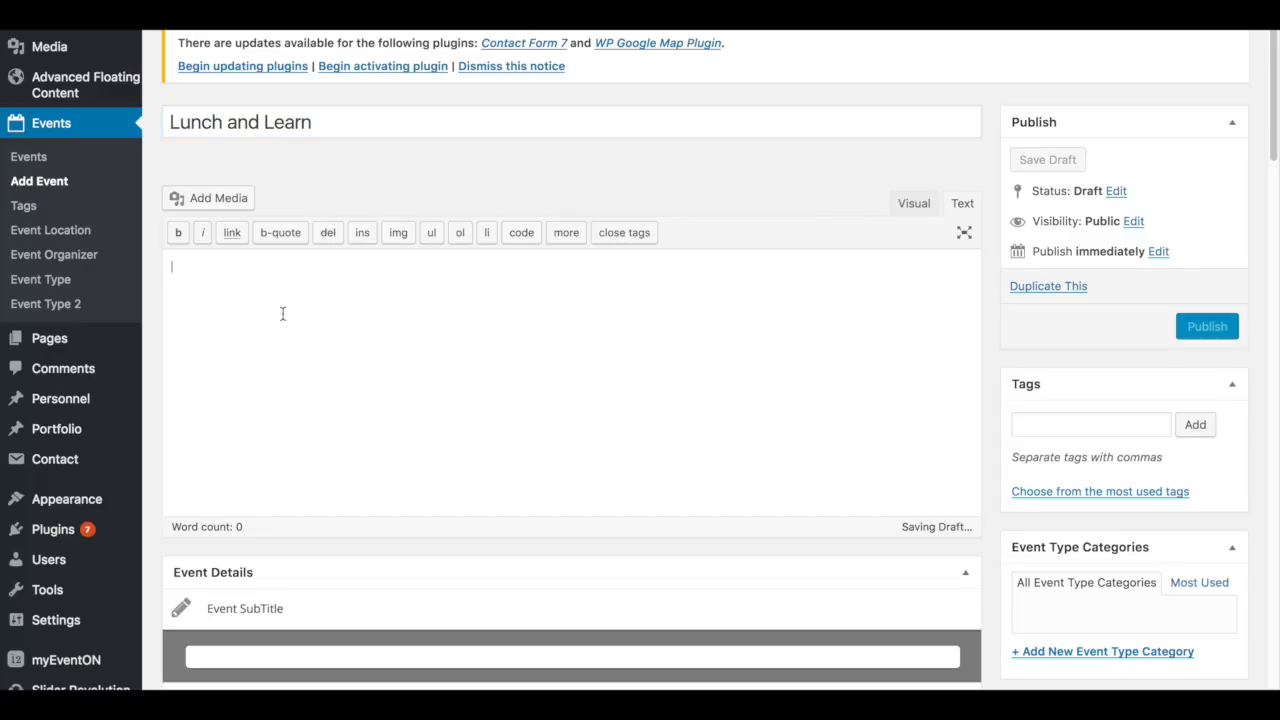
text(T)
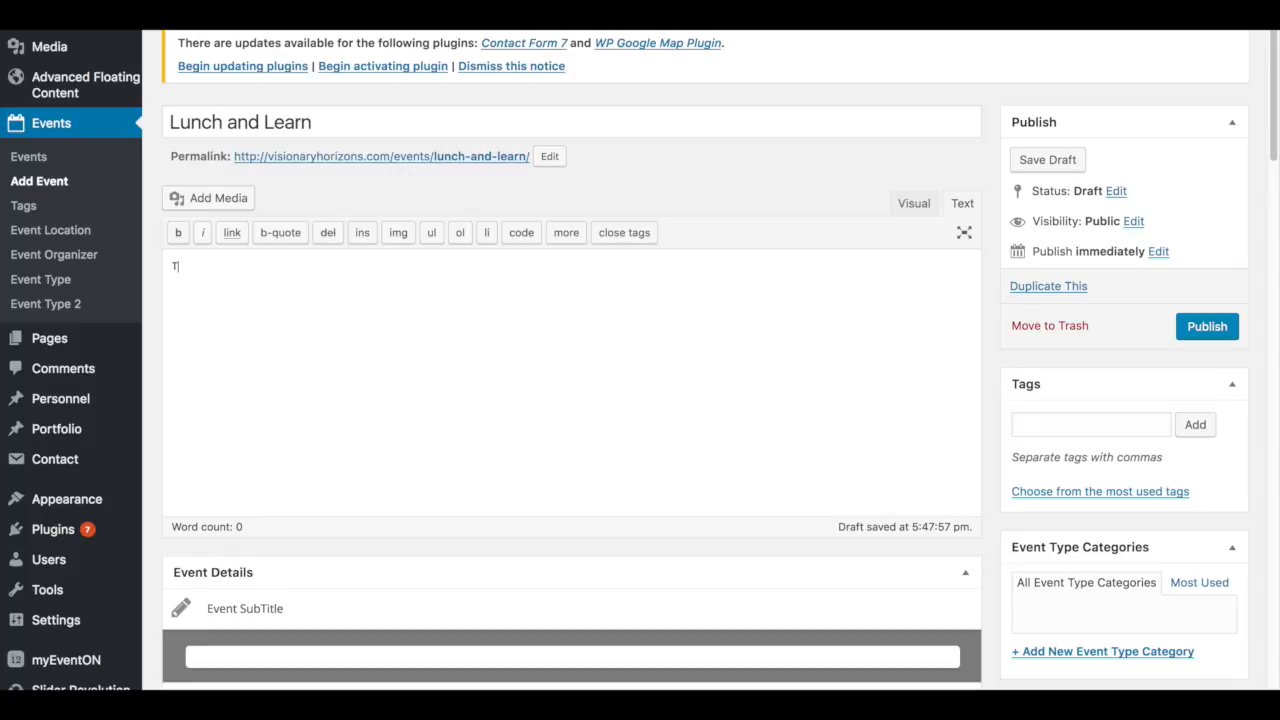
text(his is where you can type in a lot of details.)
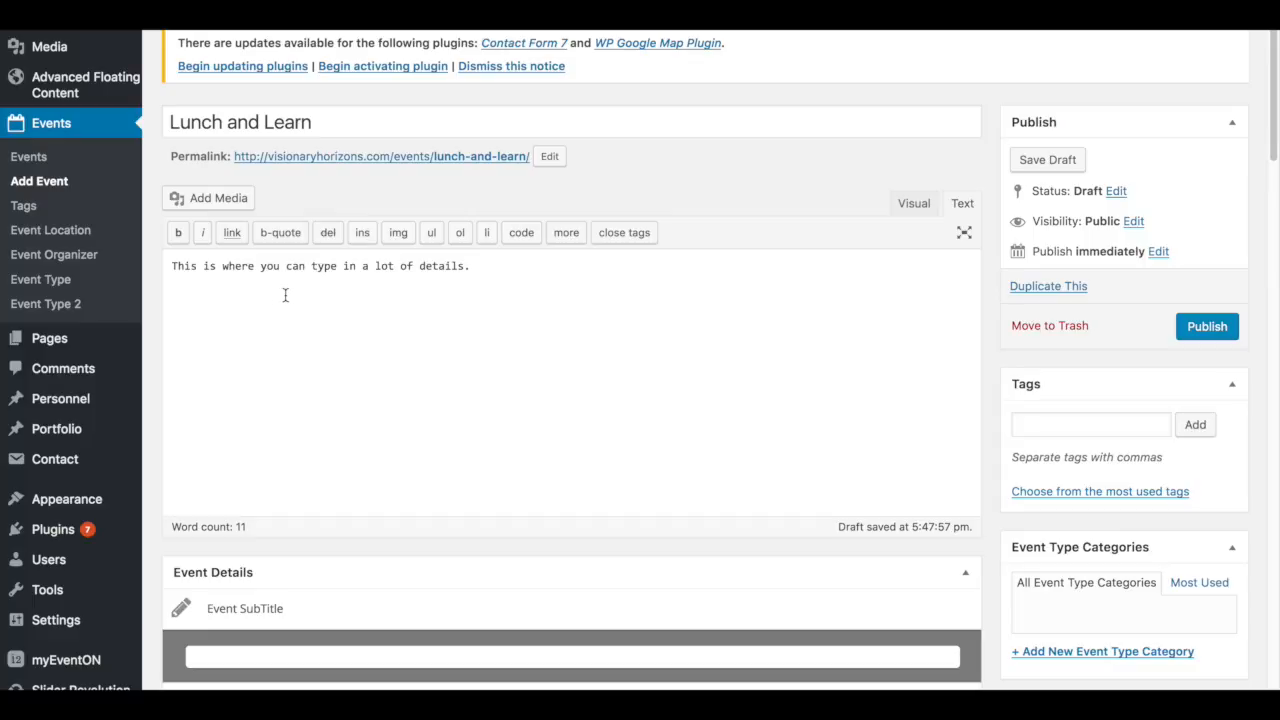
text(How to register.  Cost.  What to wear.)
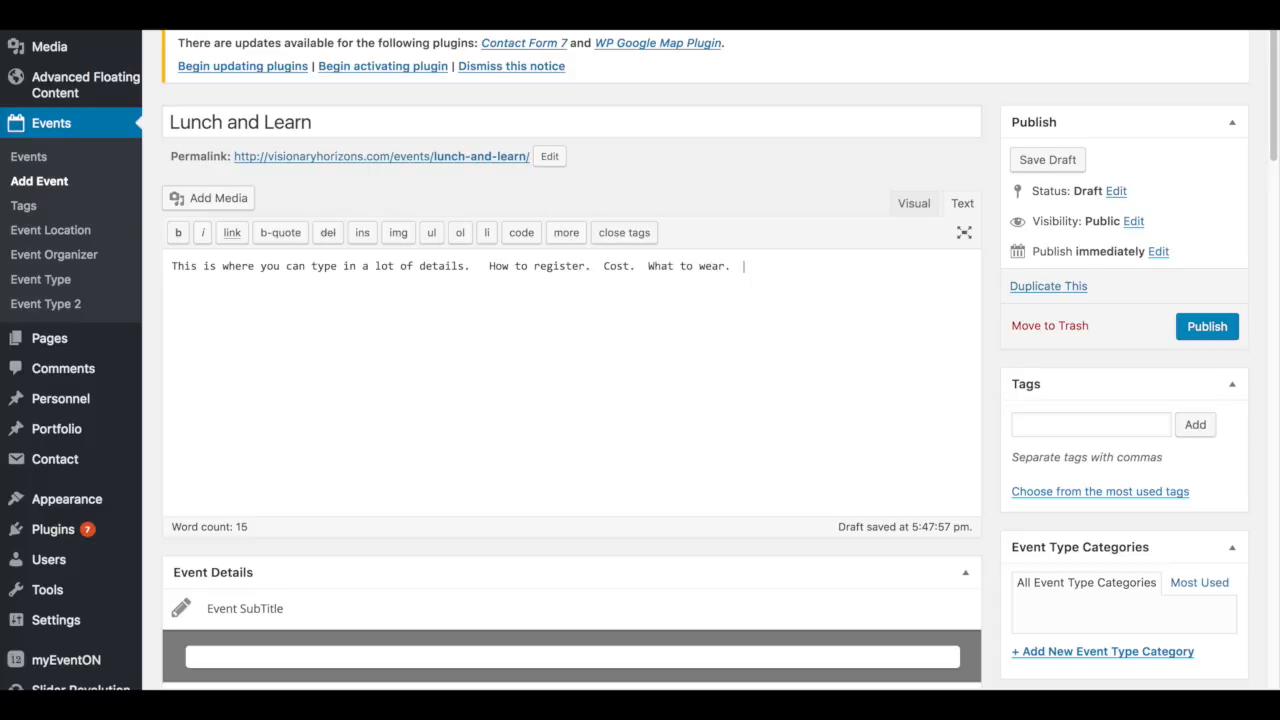
text(  What the menu will be.)
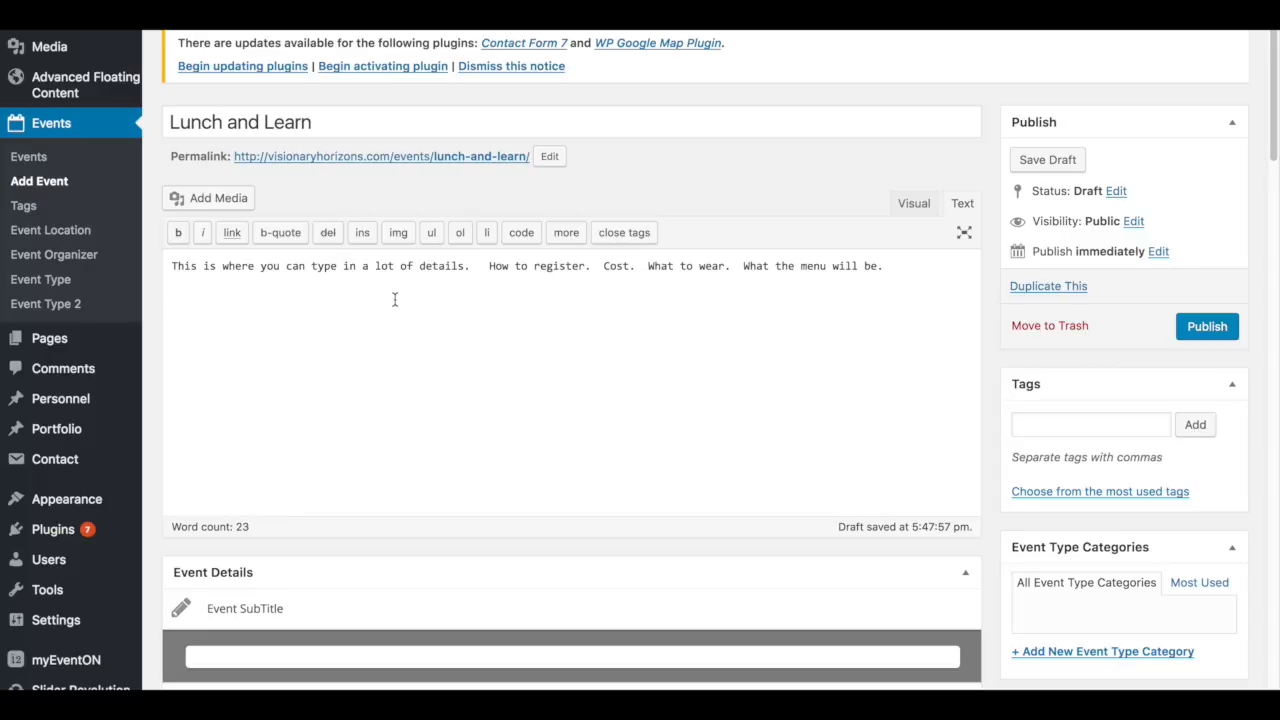
- Scroll down to examine the event details and time and date settings
scroll(489, 343, down, 1)
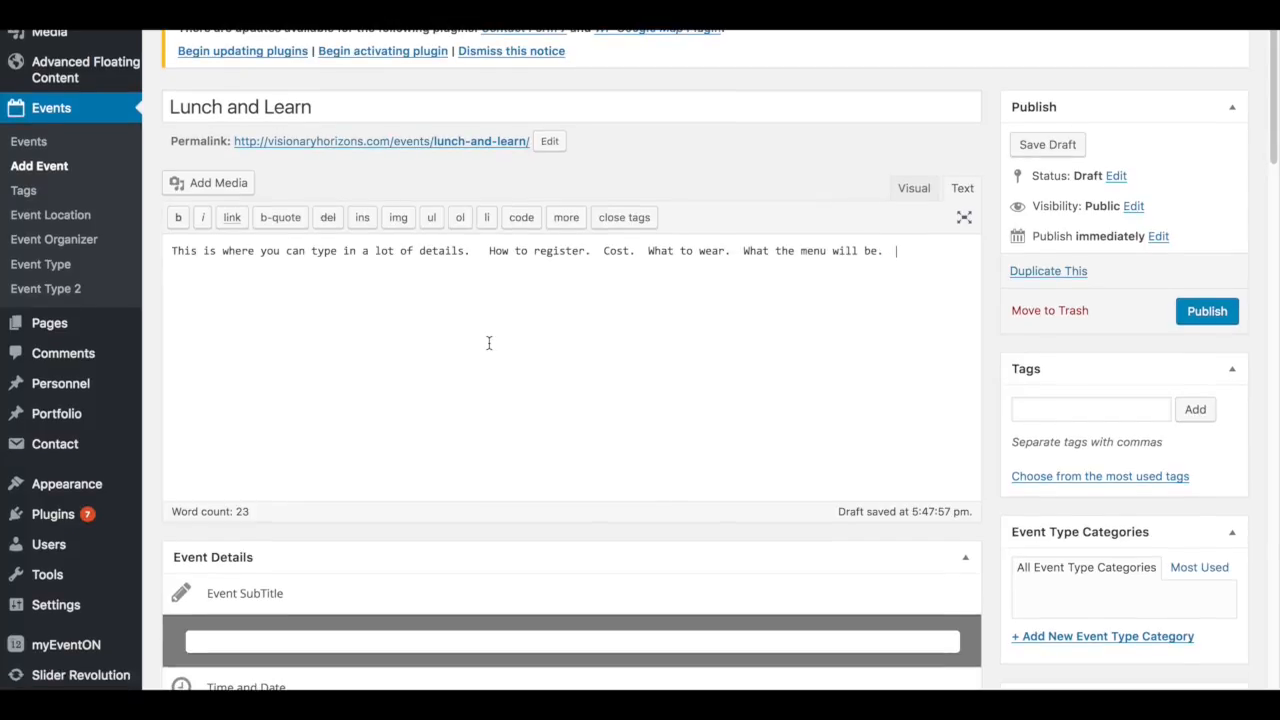
scroll(462, 342, down, 3)
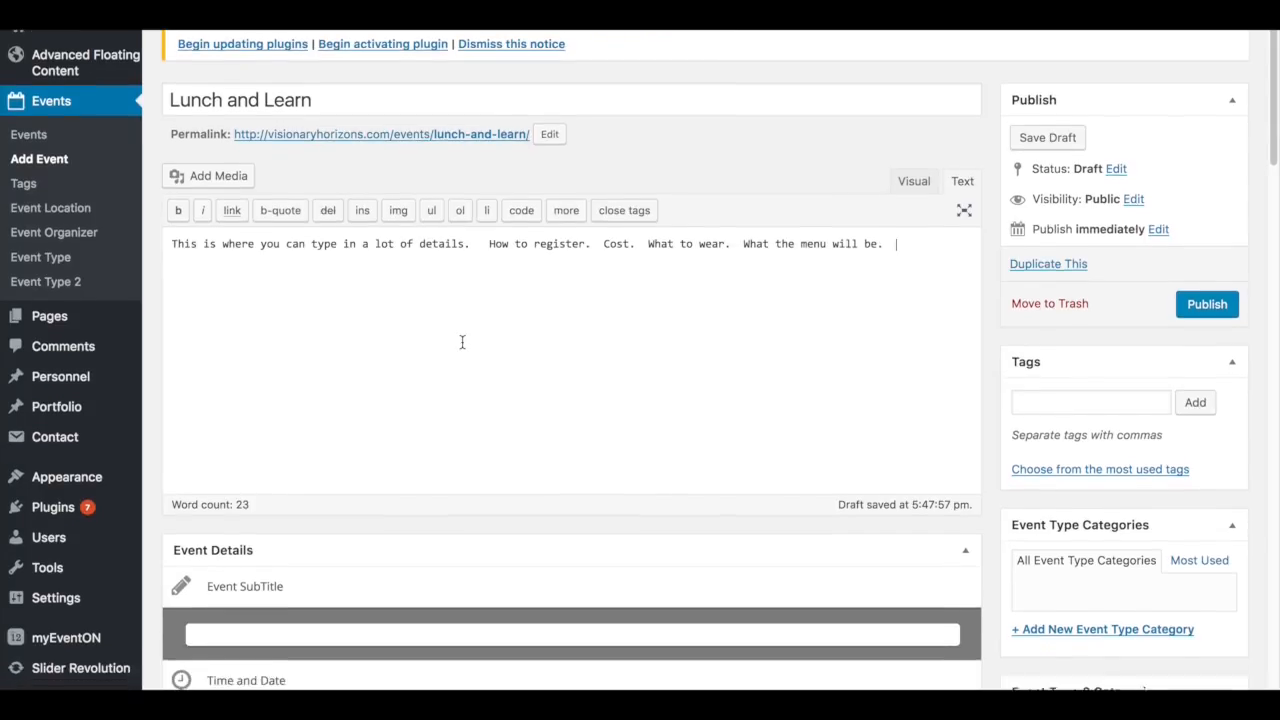
scroll(460, 340, up, 4)
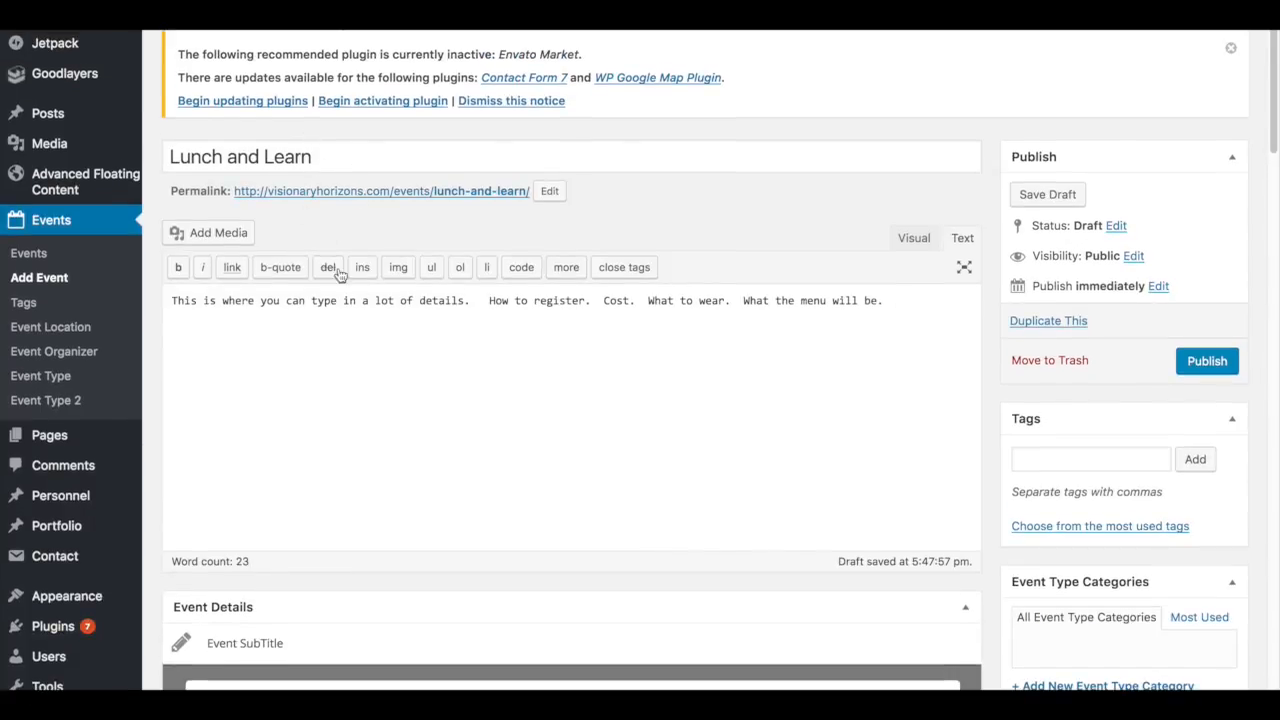
click(879, 312)
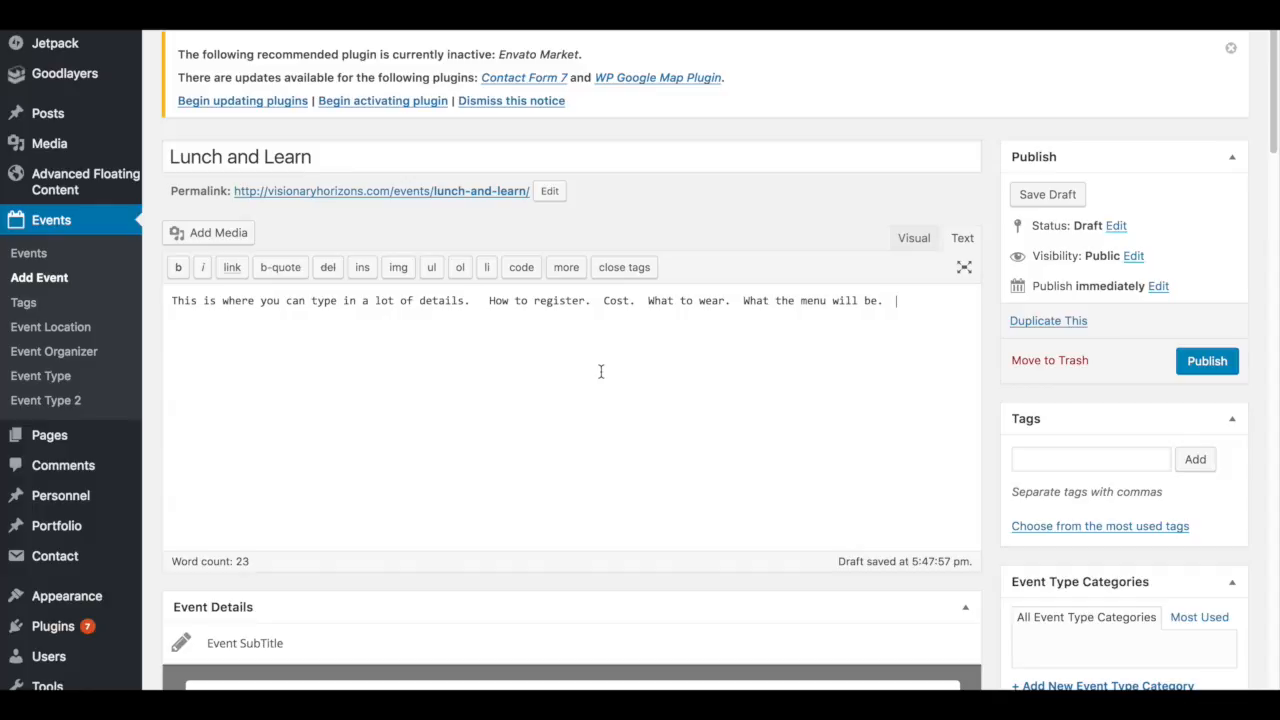
scroll(525, 375, down, 1)
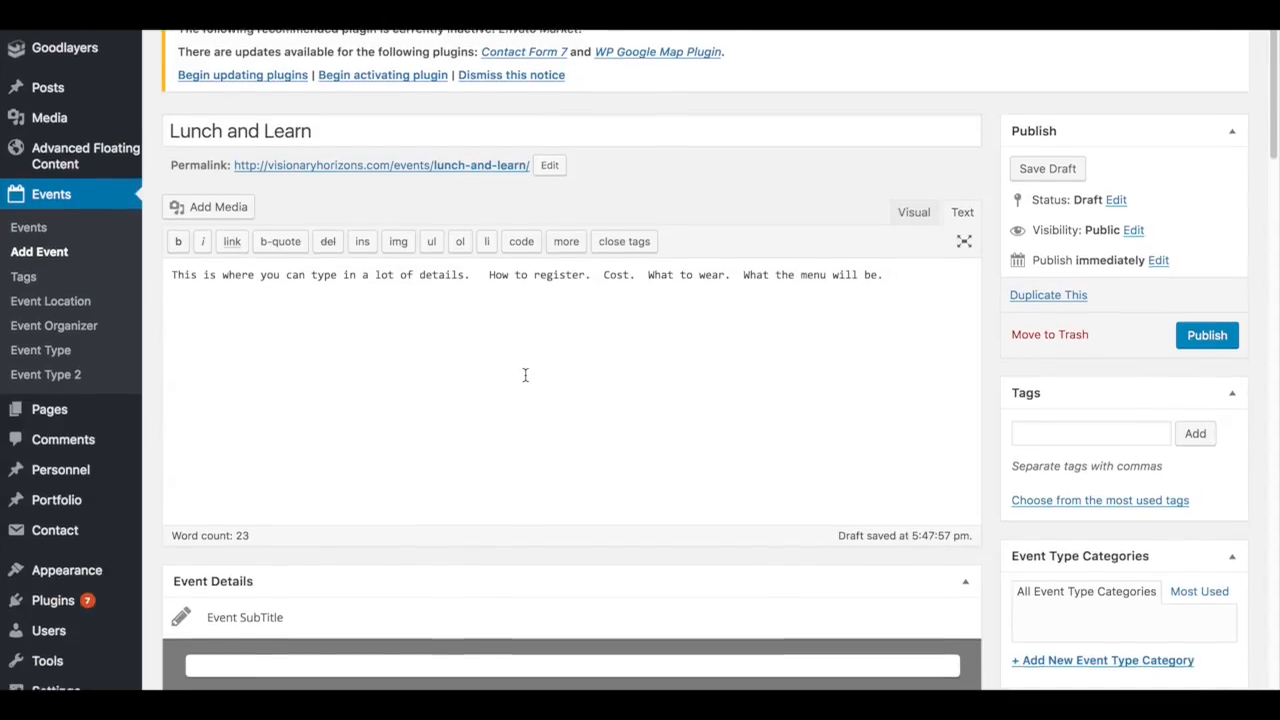
scroll(525, 375, down, 10)
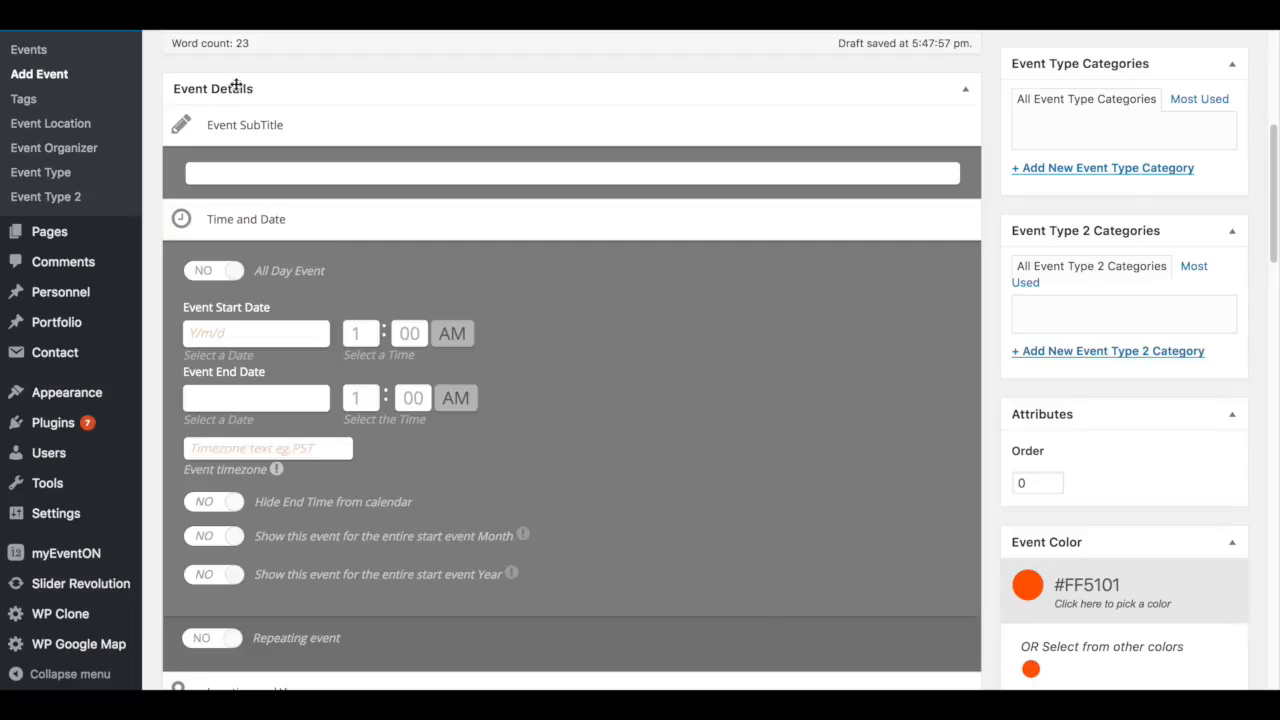
scroll(280, 100, down, 1)
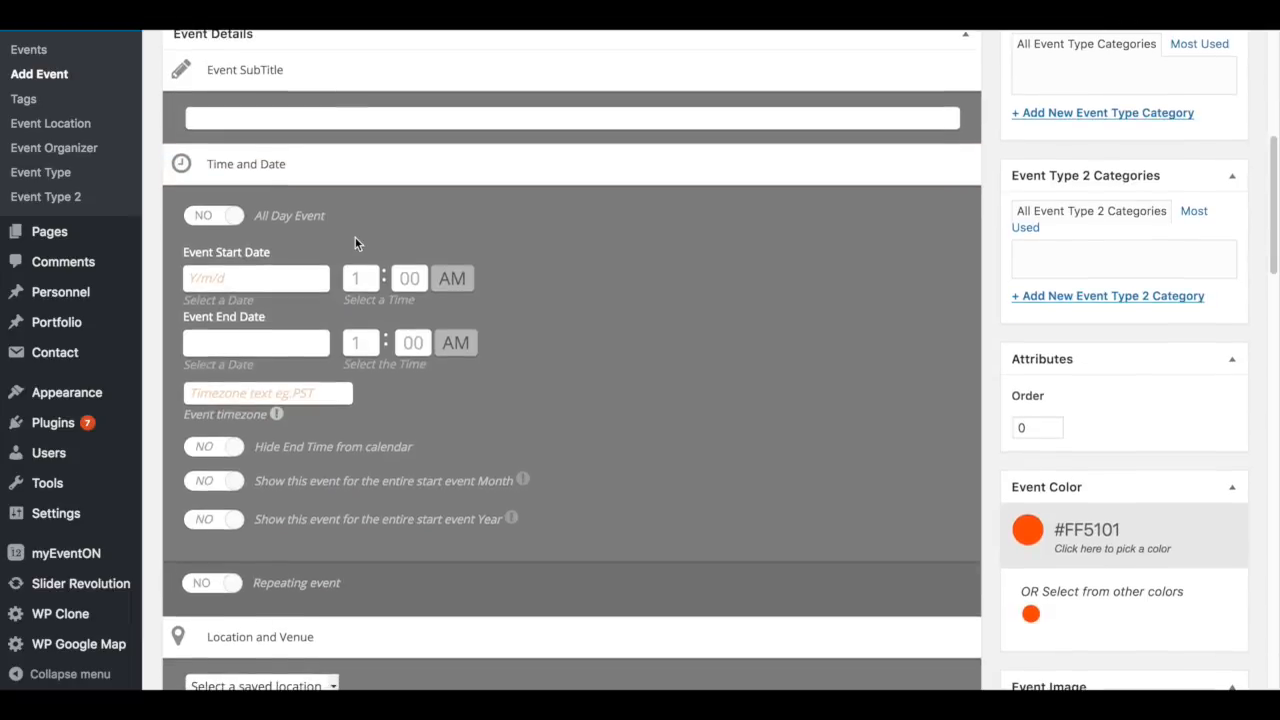
scroll(355, 238, down, 1)
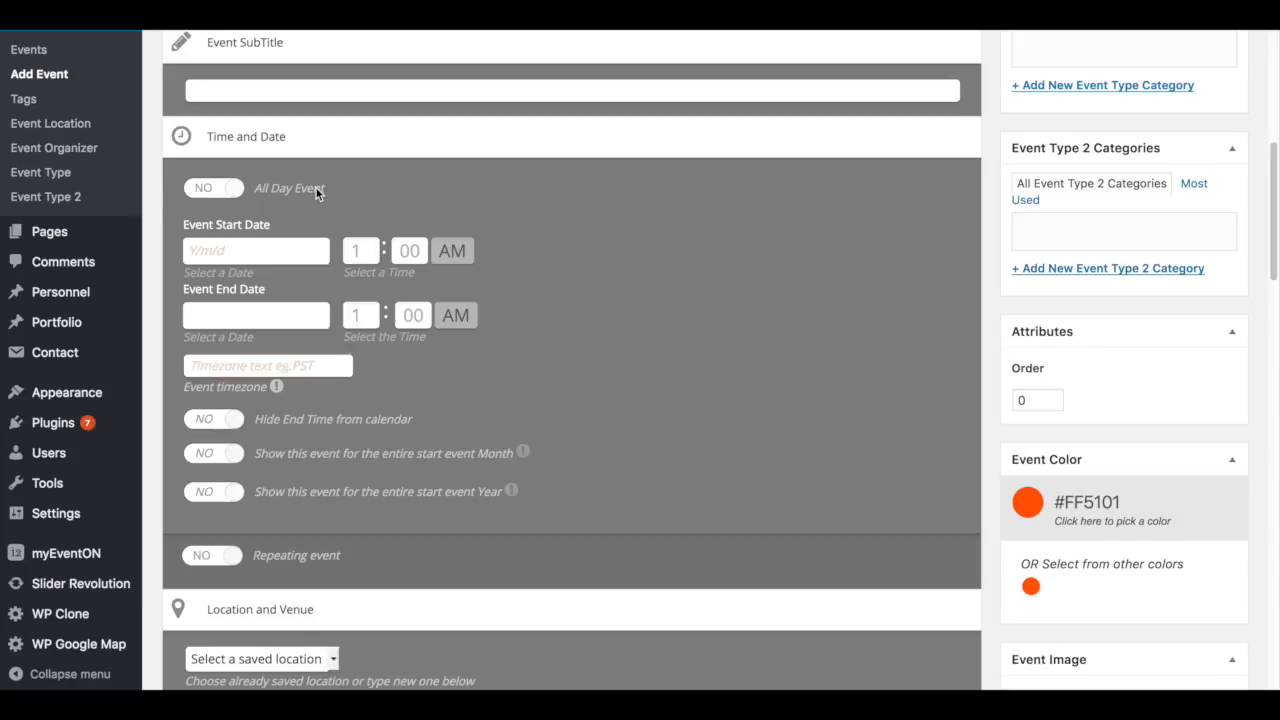
- Leave All Day Event off and set the event start date to 2016/12/01
click(205, 189)
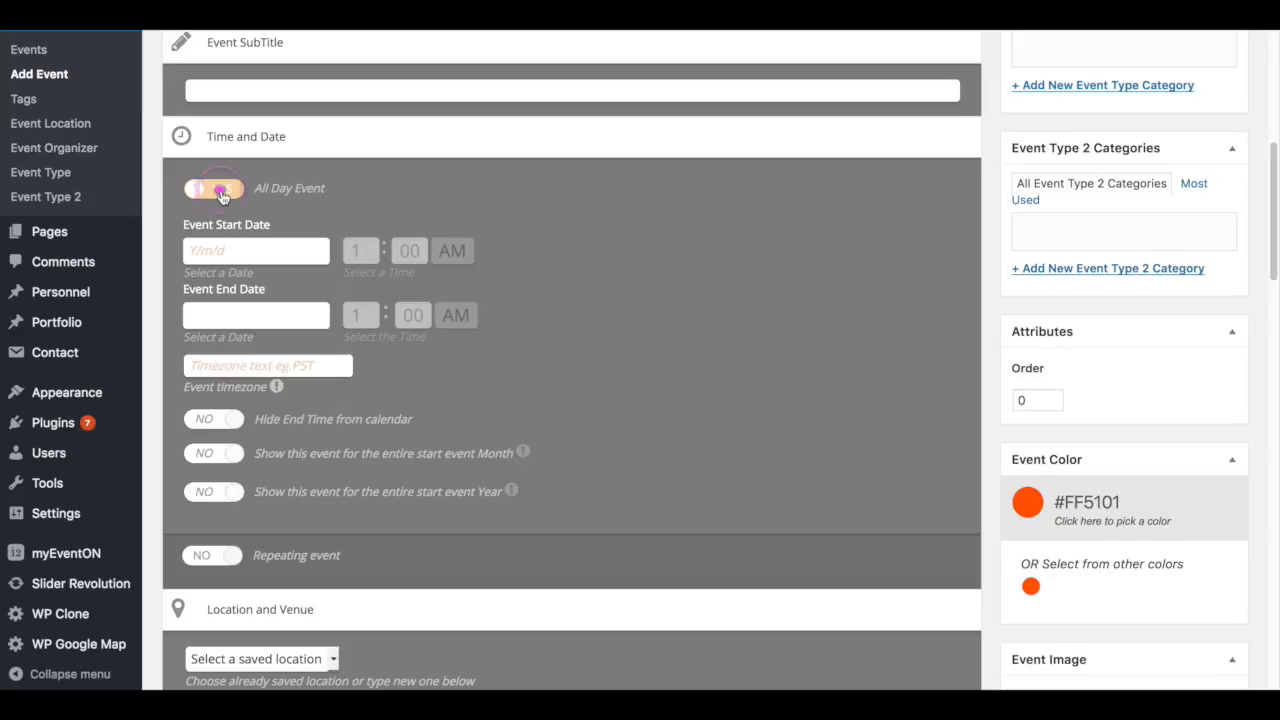
click(222, 196)
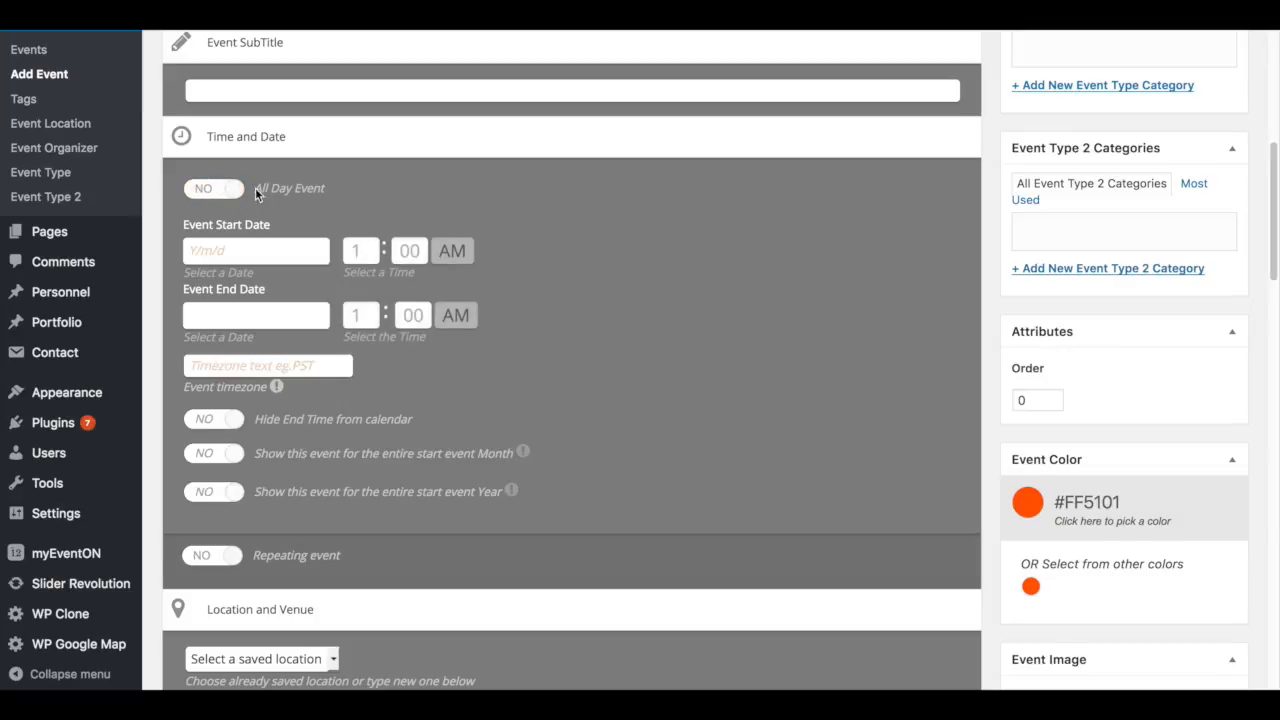
click(214, 251)
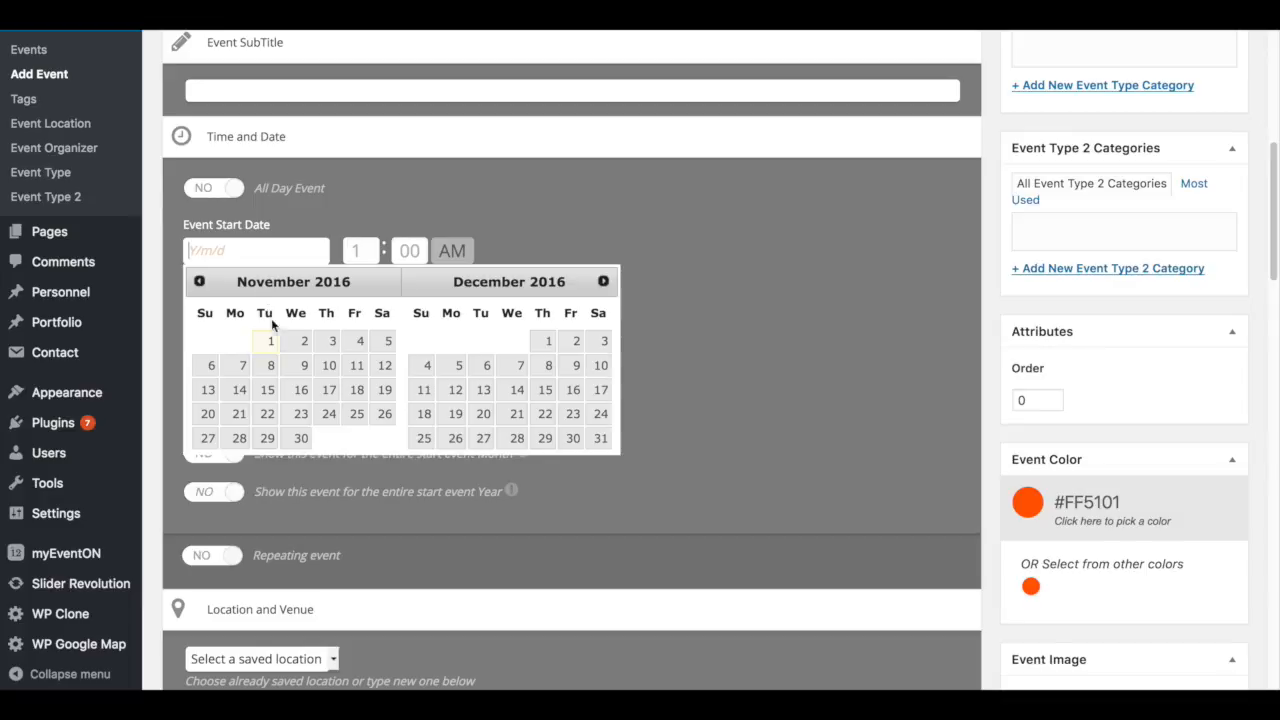
click(549, 344)
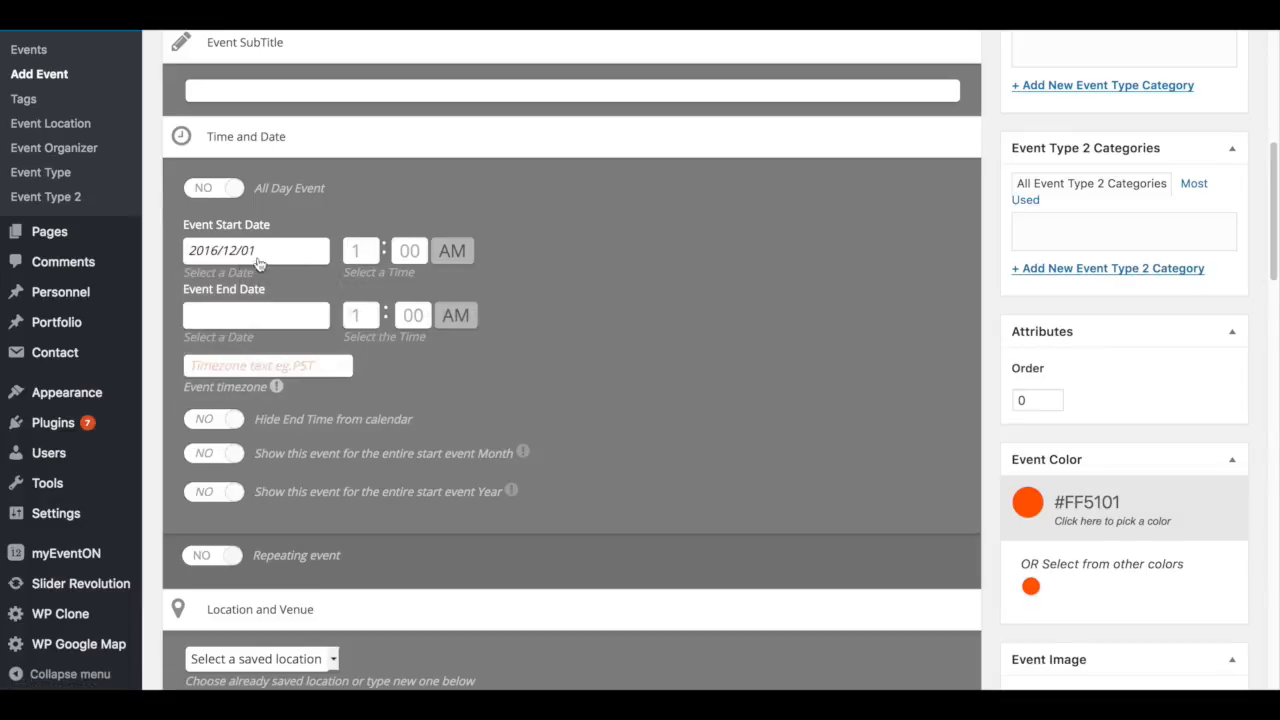
- Set the event start time to 11:30 AM
click(360, 250)
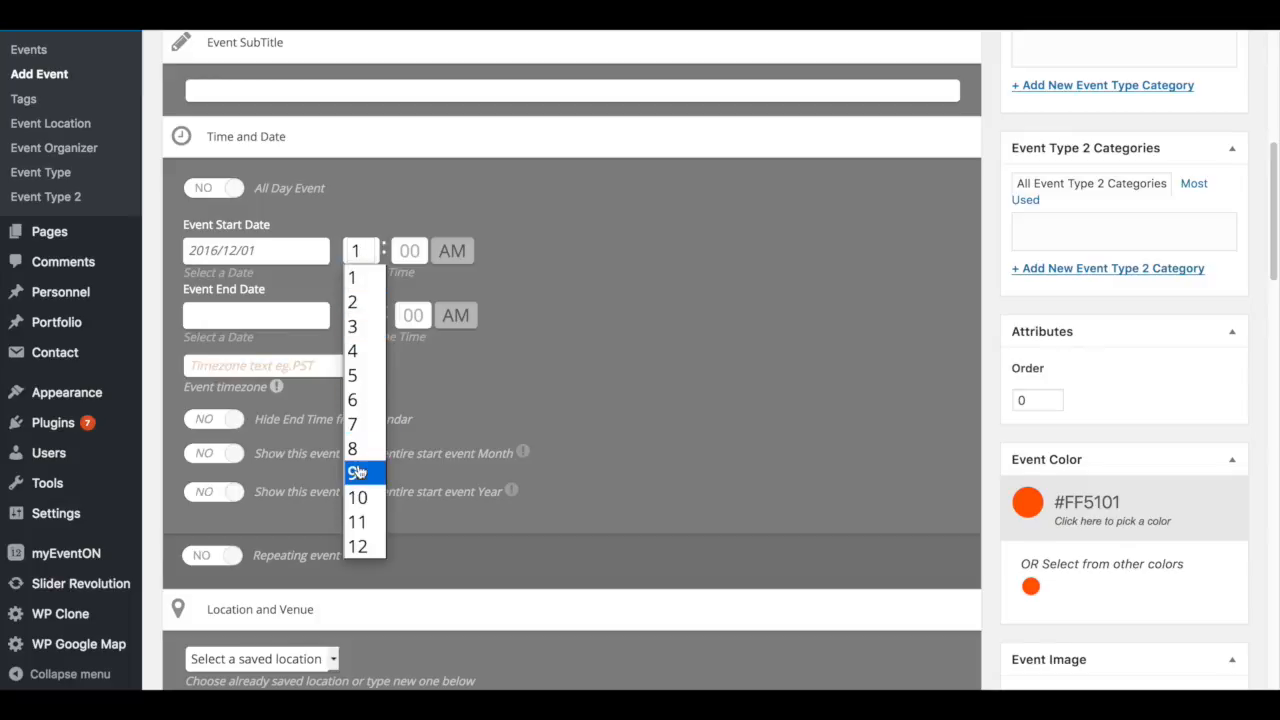
click(365, 250)
click(363, 528)
click(409, 250)
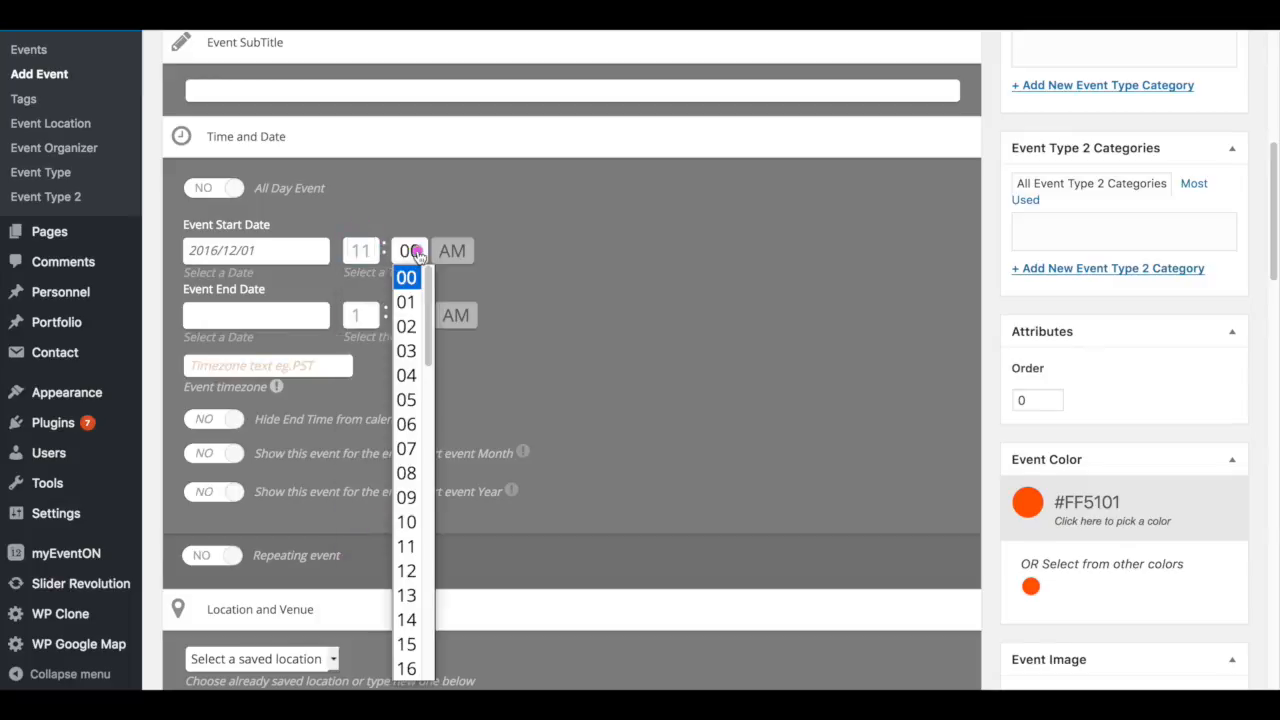
scroll(405, 420, down, 4)
scroll(405, 420, down, 3)
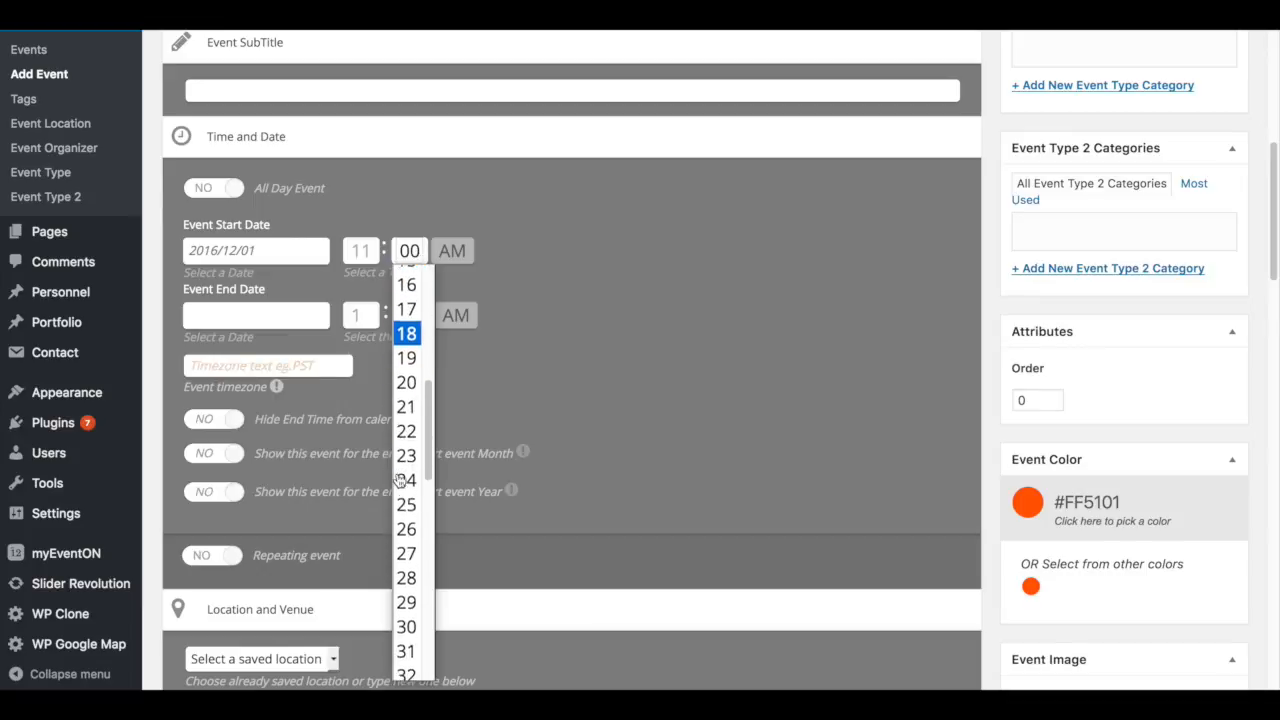
click(408, 620)
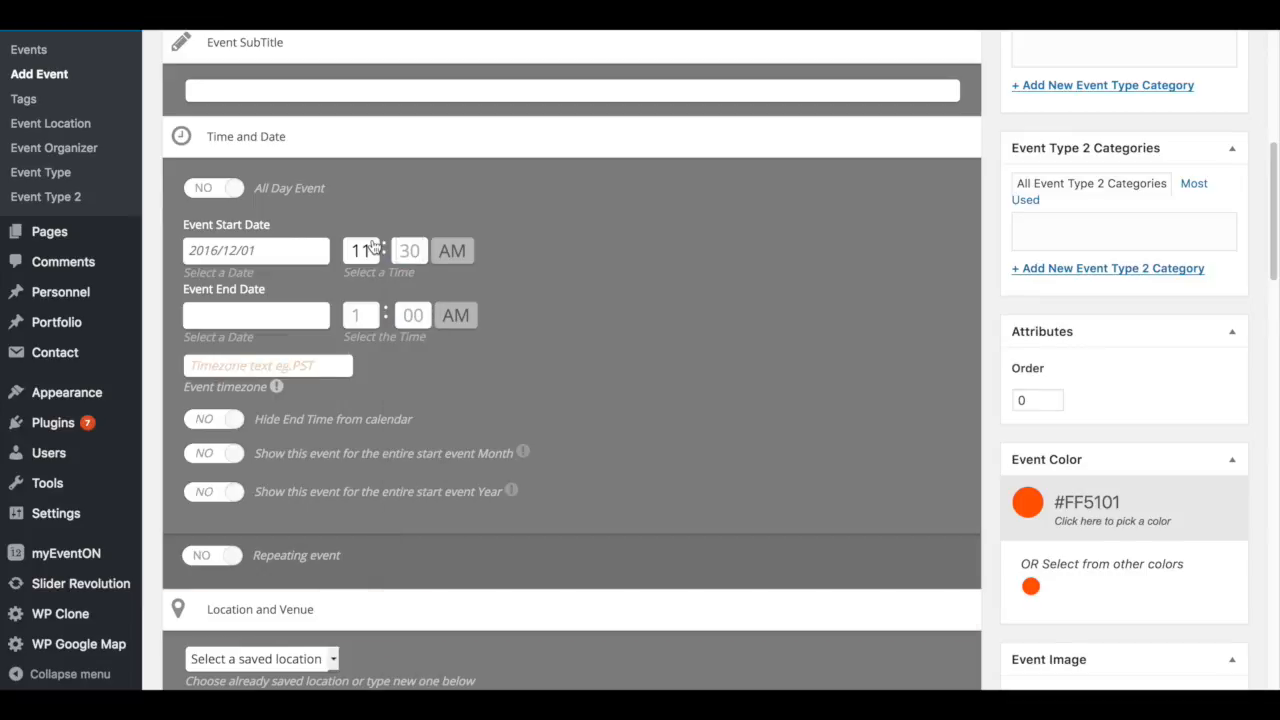
click(401, 256)
click(360, 250)
click(370, 258)
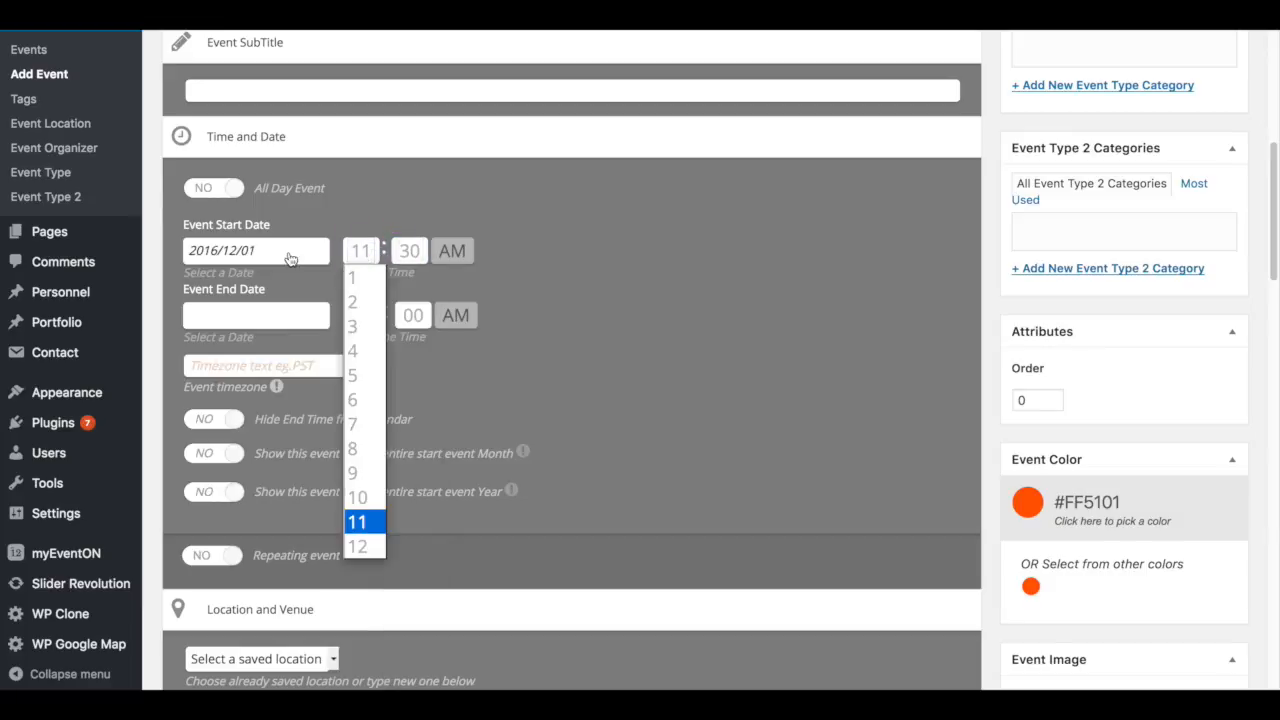
- Set the event end date to 2016/12/01
click(248, 316)
click(230, 316)
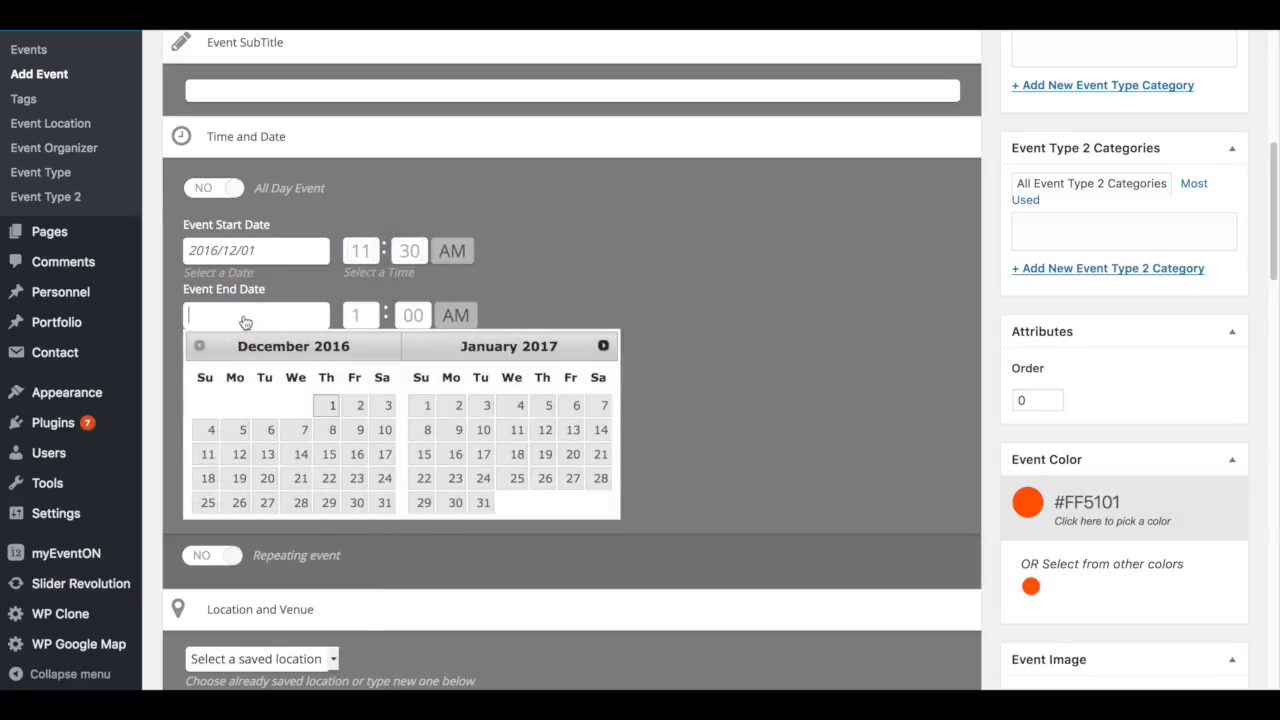
click(325, 405)
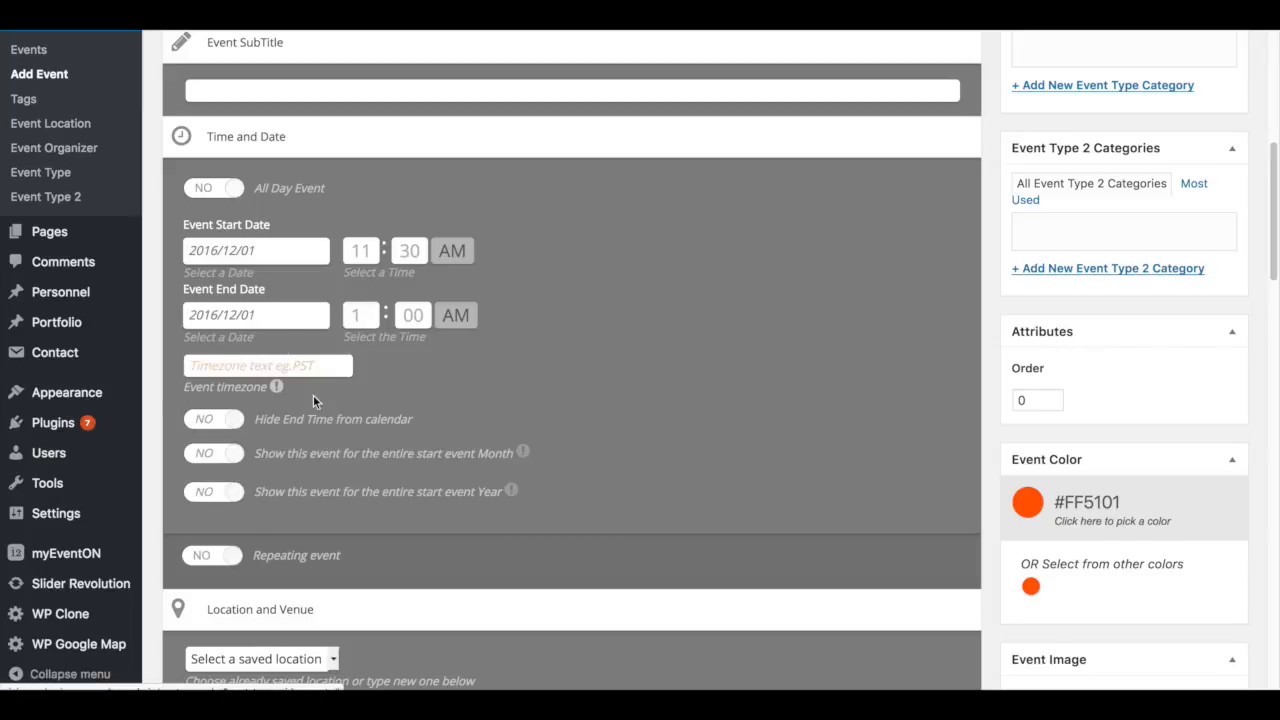
- Set the end time to 1:00 PM and enter EST as the event timezone
click(456, 315)
click(459, 363)
click(266, 365)
text(EST)
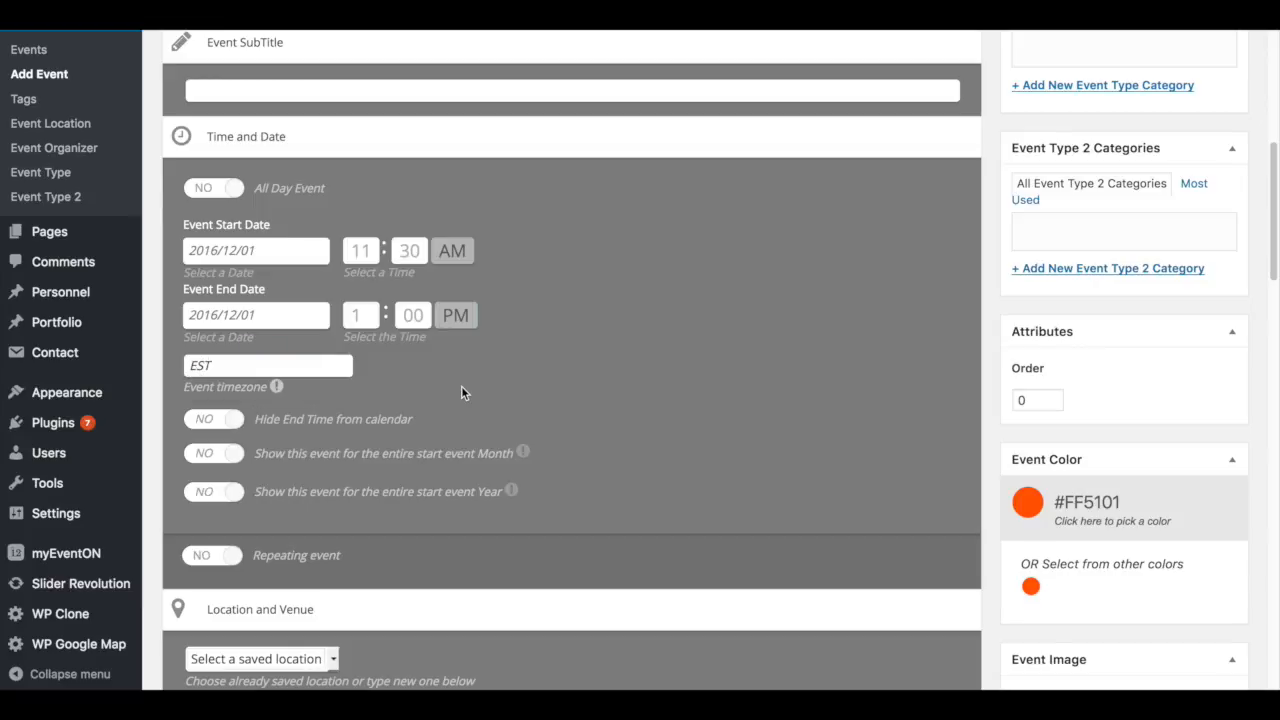
- Turn on the Repeating event option
scroll(489, 398, down, 1)
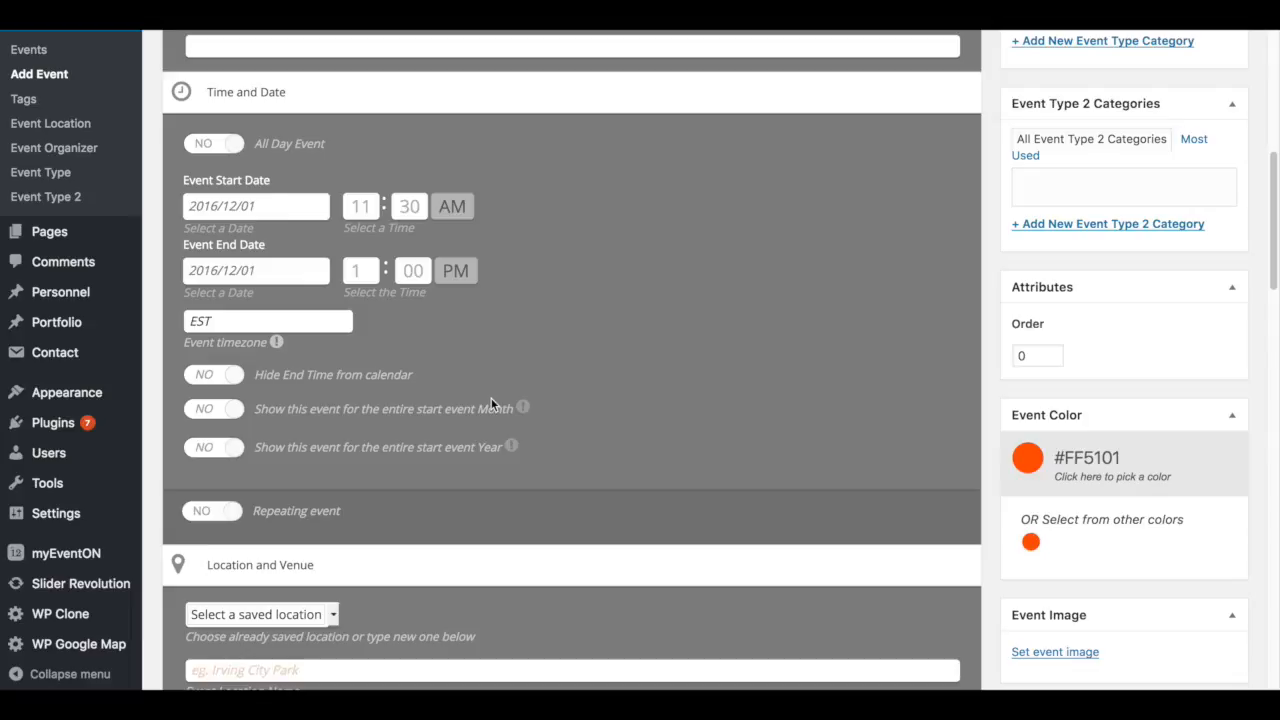
scroll(369, 344, down, 1)
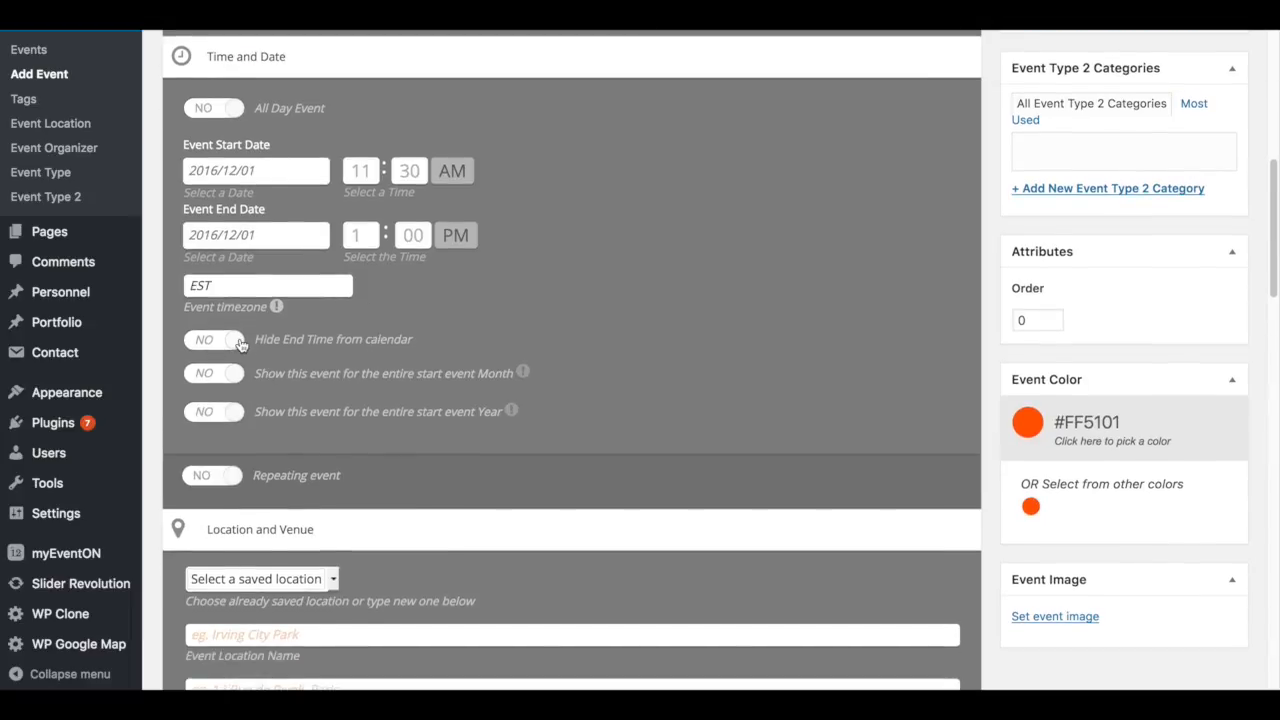
scroll(278, 383, down, 2)
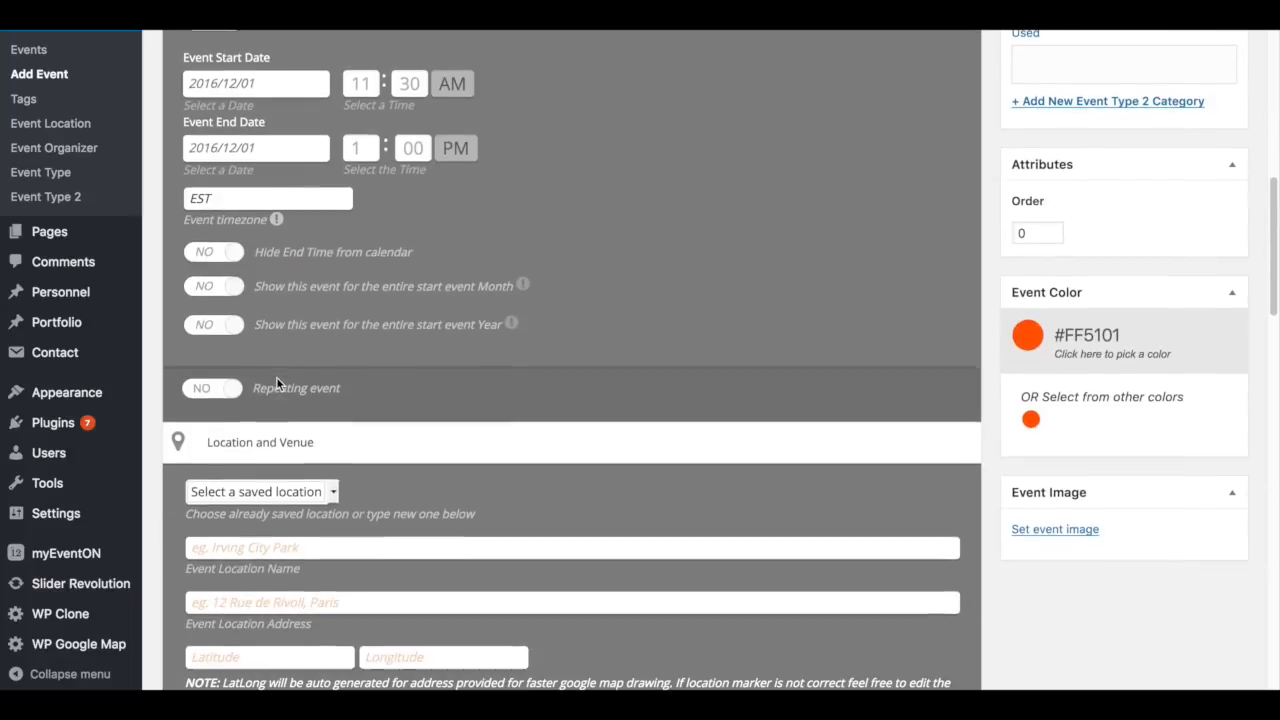
click(201, 398)
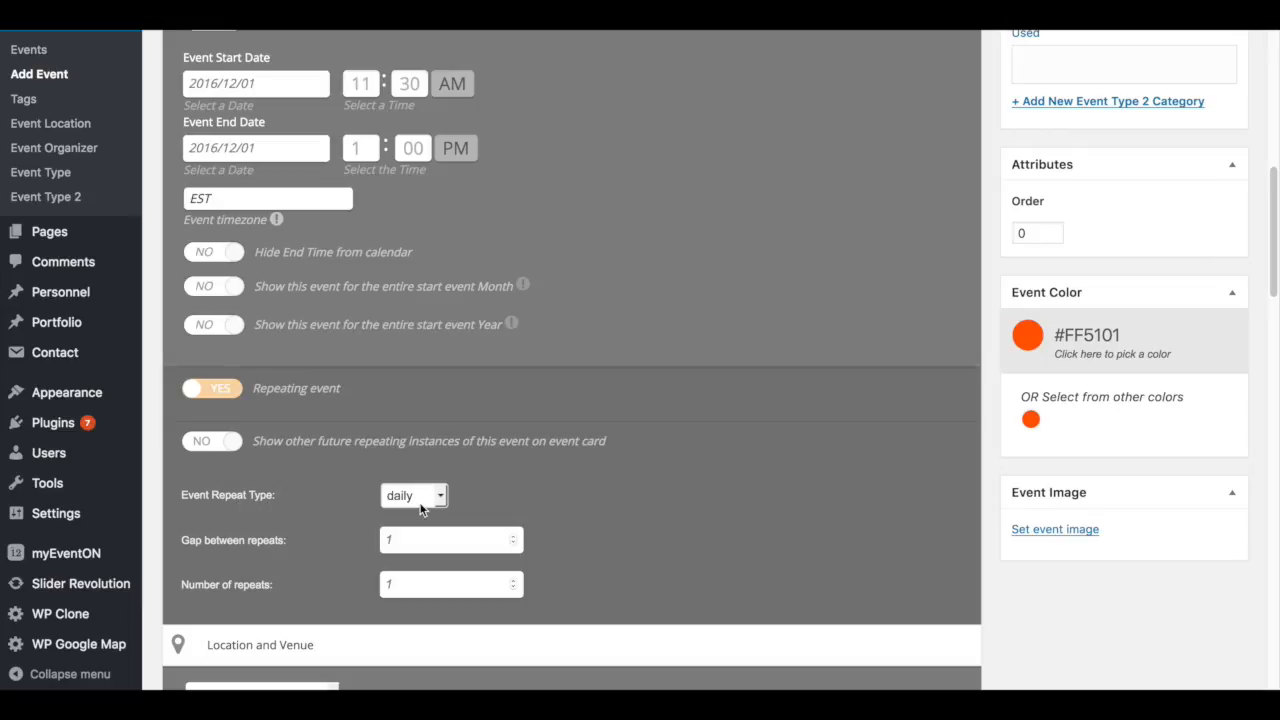
- Switch the Repeating event option back off
click(218, 393)
scroll(240, 386, down, 2)
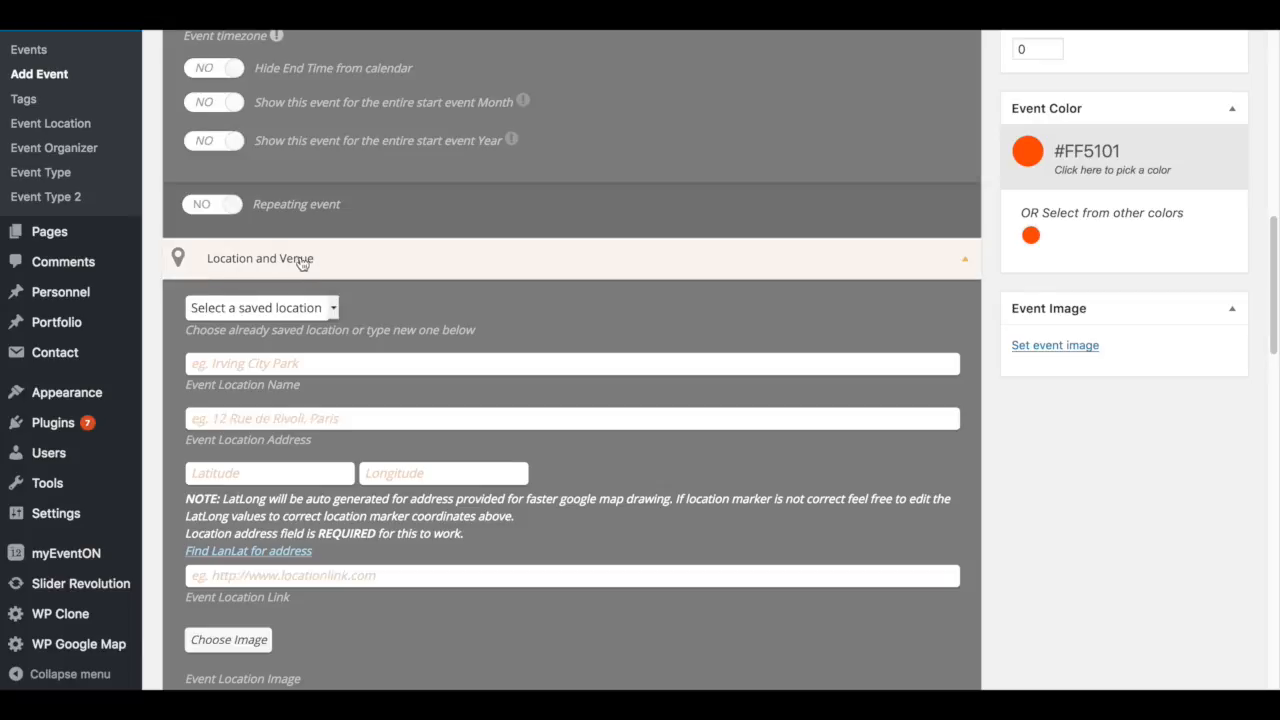
- Choose the saved location Visionary Horizons for the event in the Location and Venue section
scroll(384, 289, down, 1)
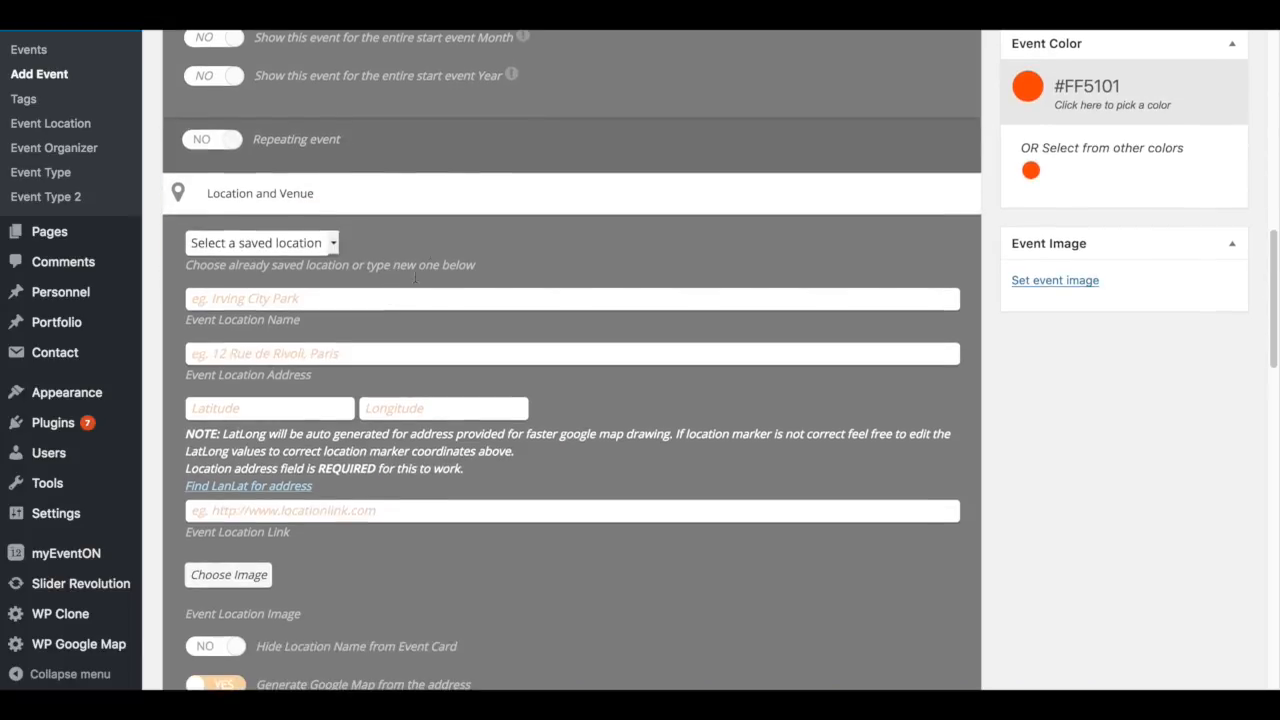
click(251, 299)
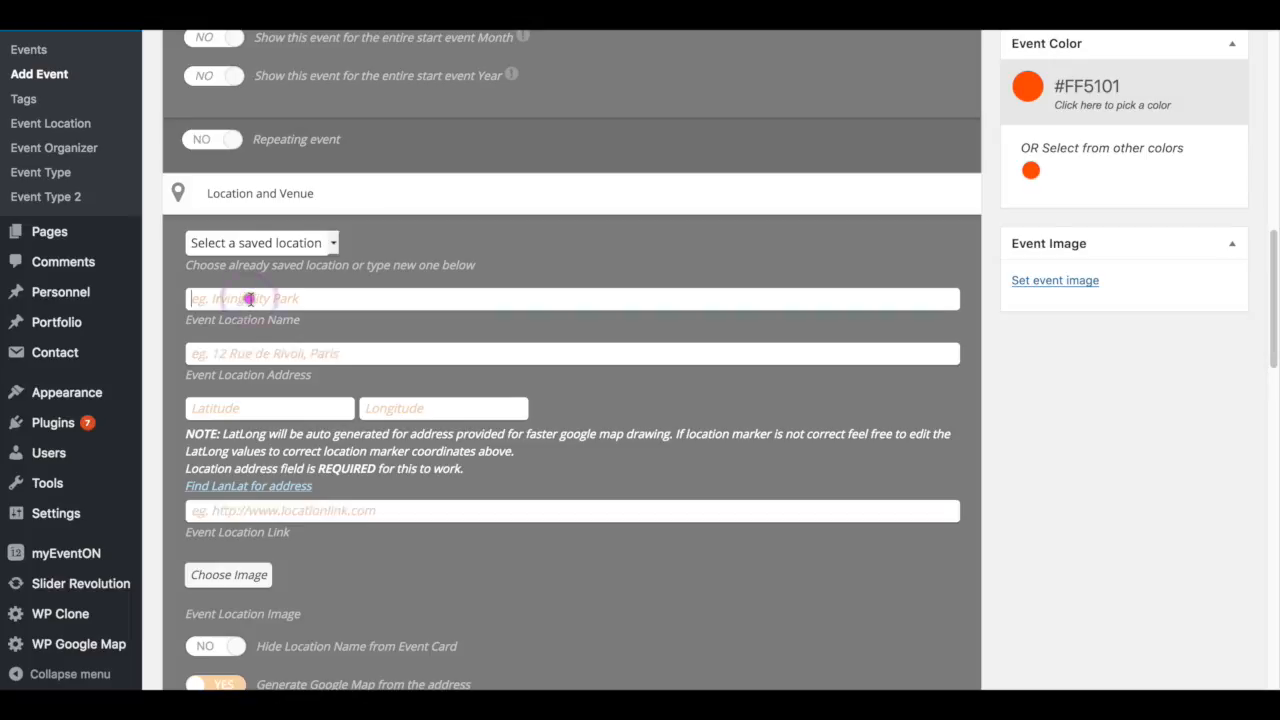
click(231, 352)
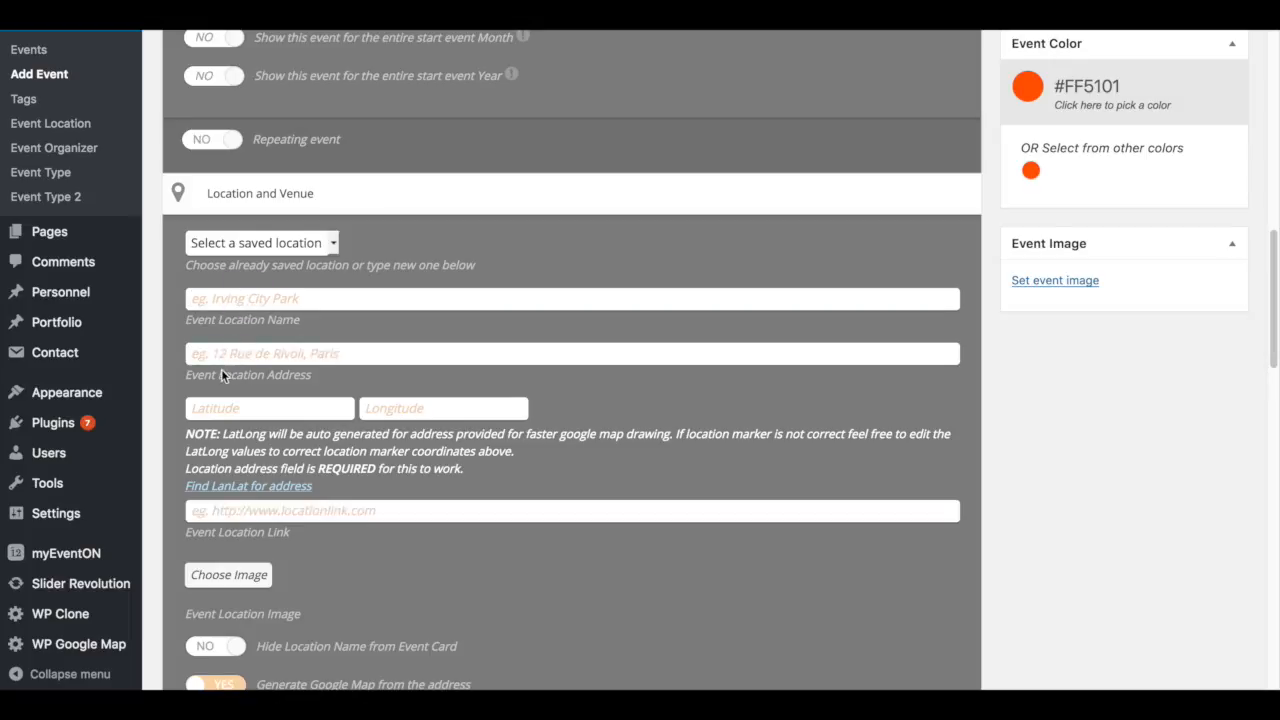
click(210, 412)
click(406, 410)
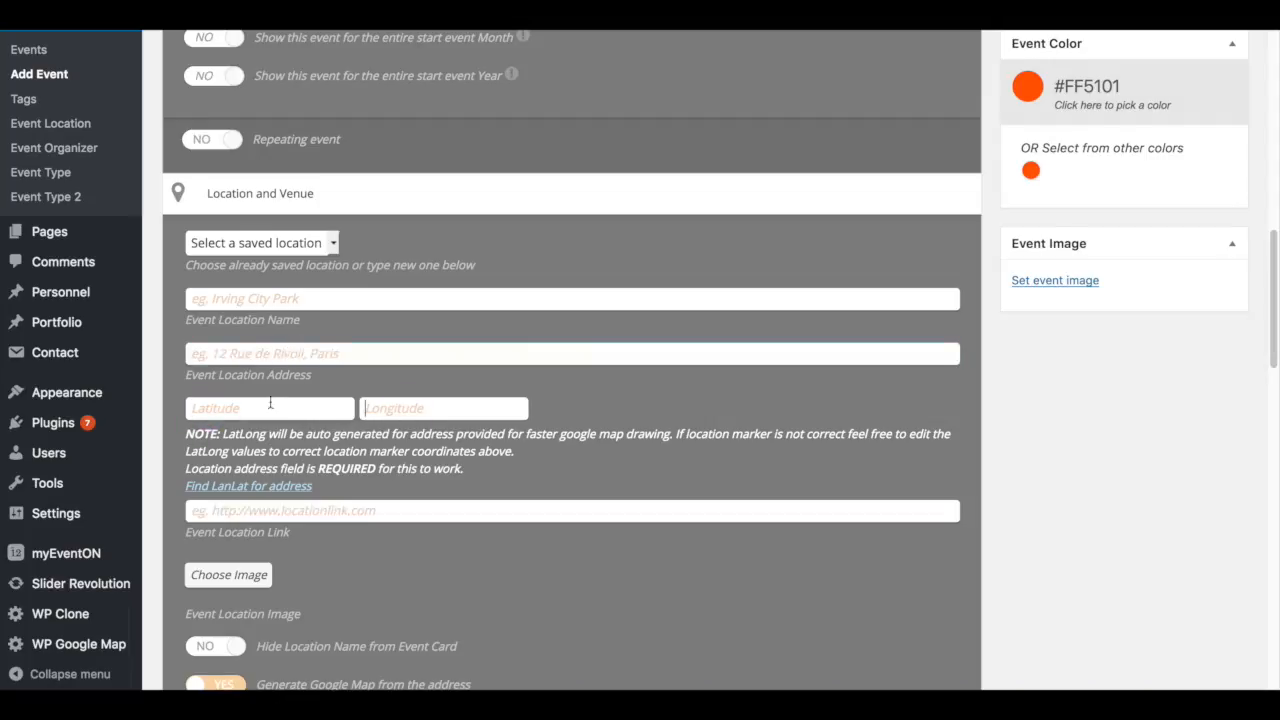
click(267, 356)
click(325, 243)
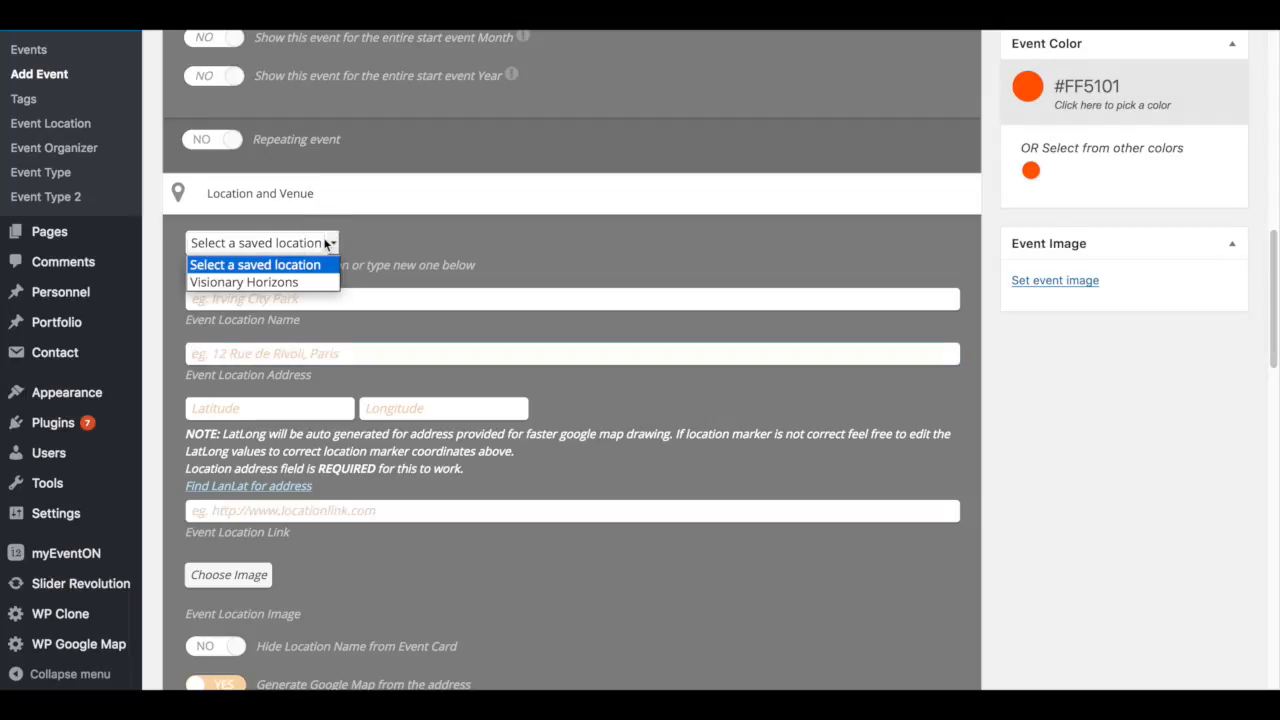
click(269, 284)
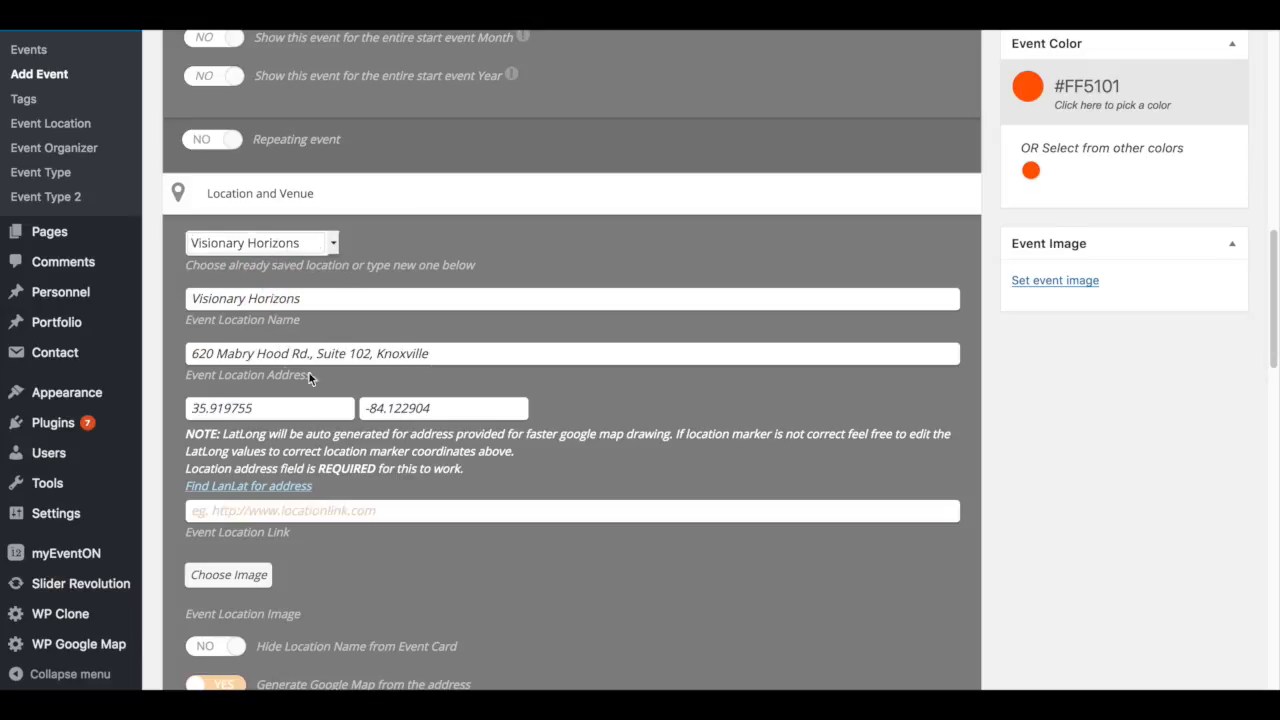
- Scroll through the location options and the Organizer fields to review them
scroll(398, 512, down, 3)
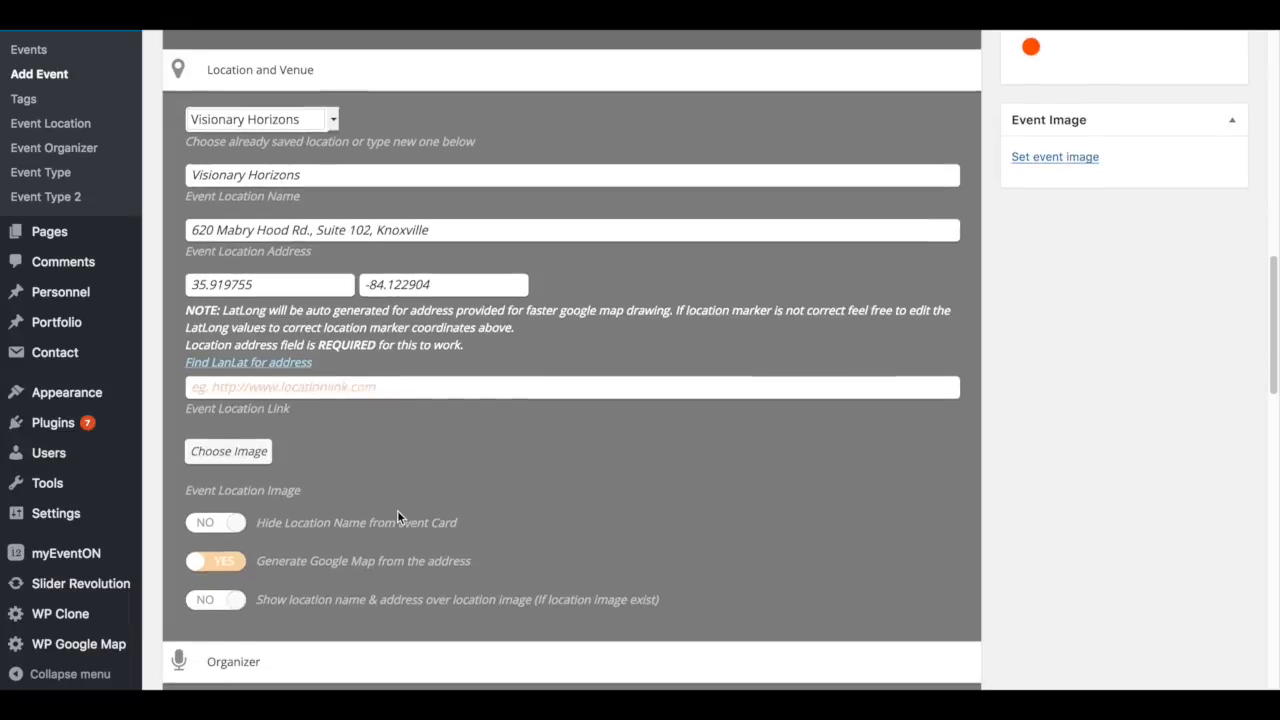
scroll(353, 172, up, 1)
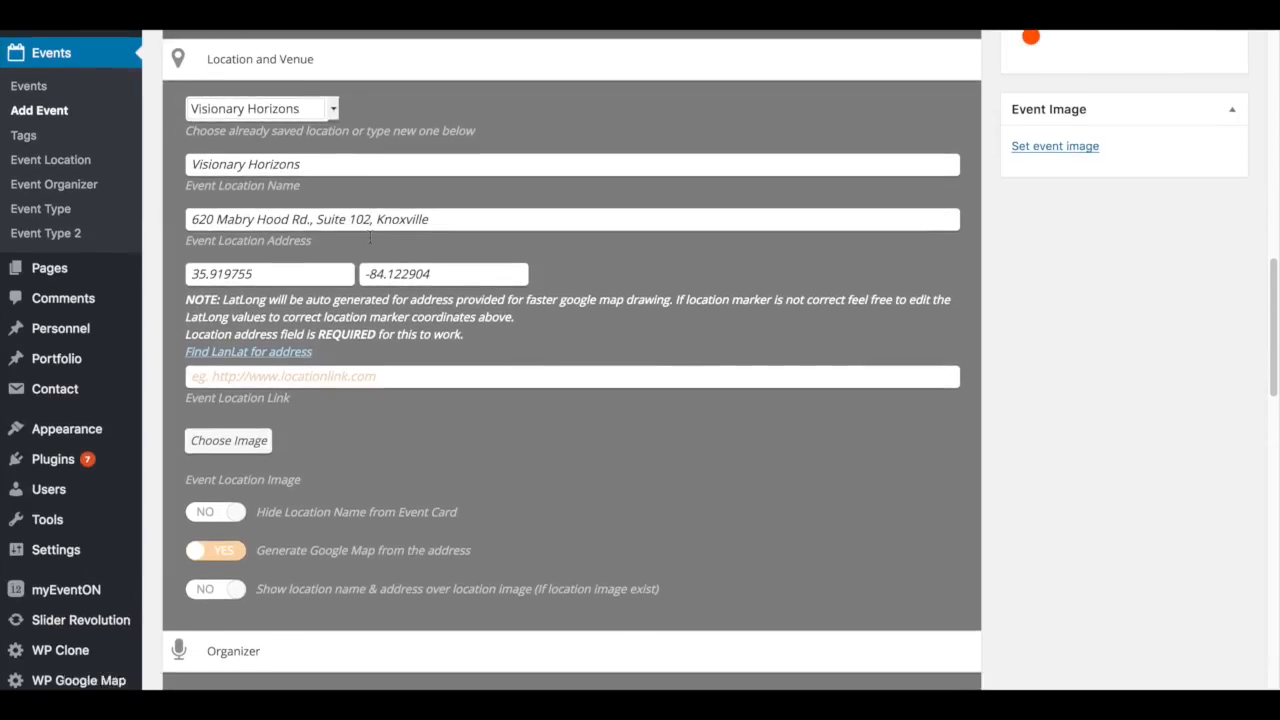
scroll(371, 258, down, 3)
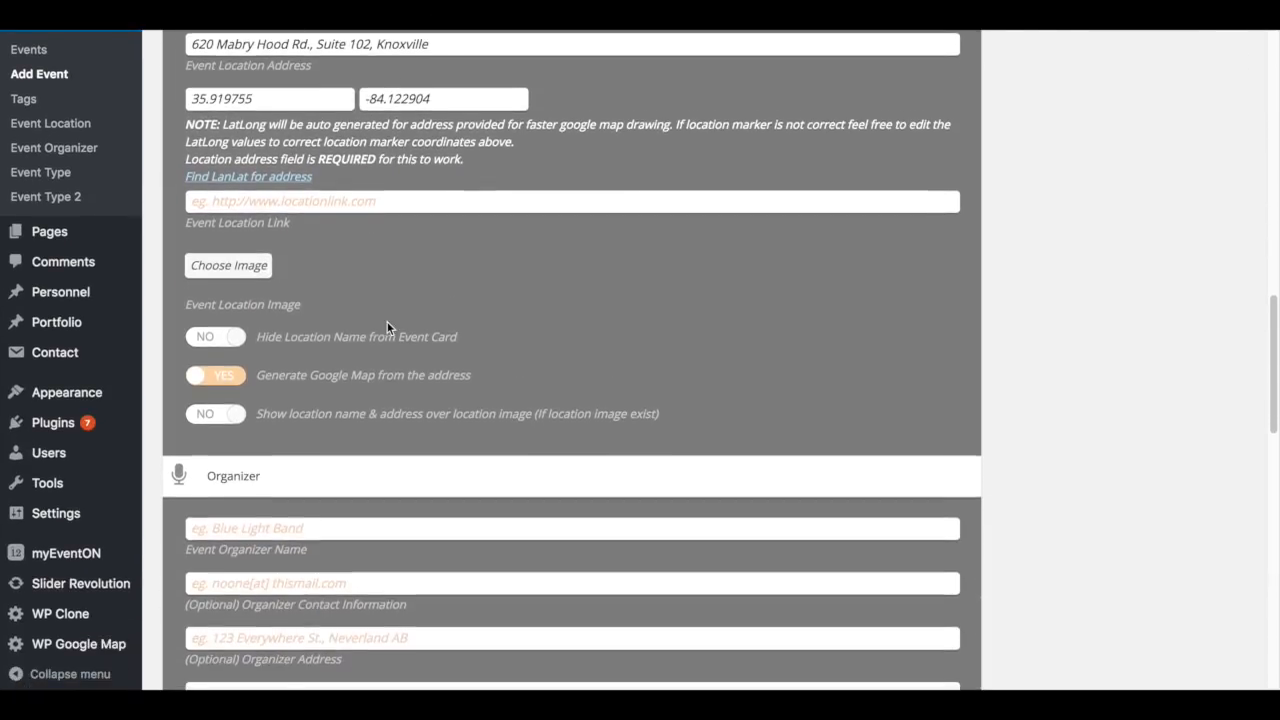
scroll(387, 322, down, 2)
scroll(387, 322, down, 3)
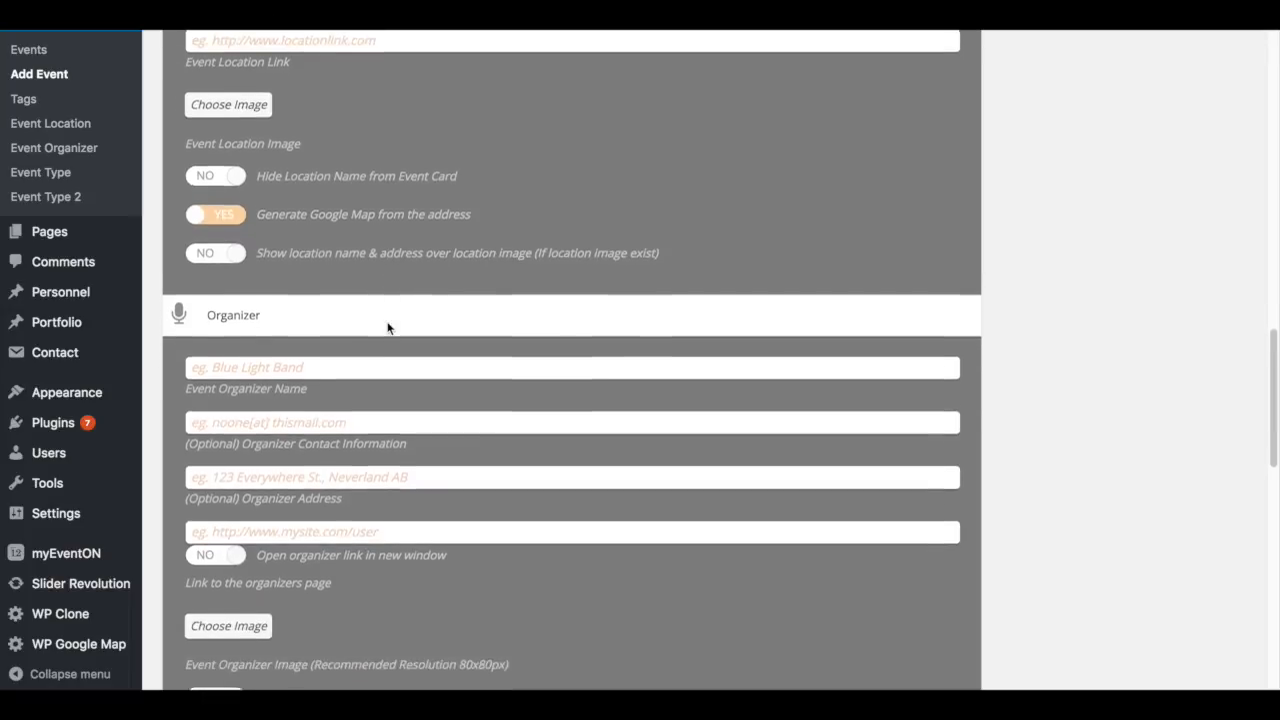
scroll(387, 322, down, 2)
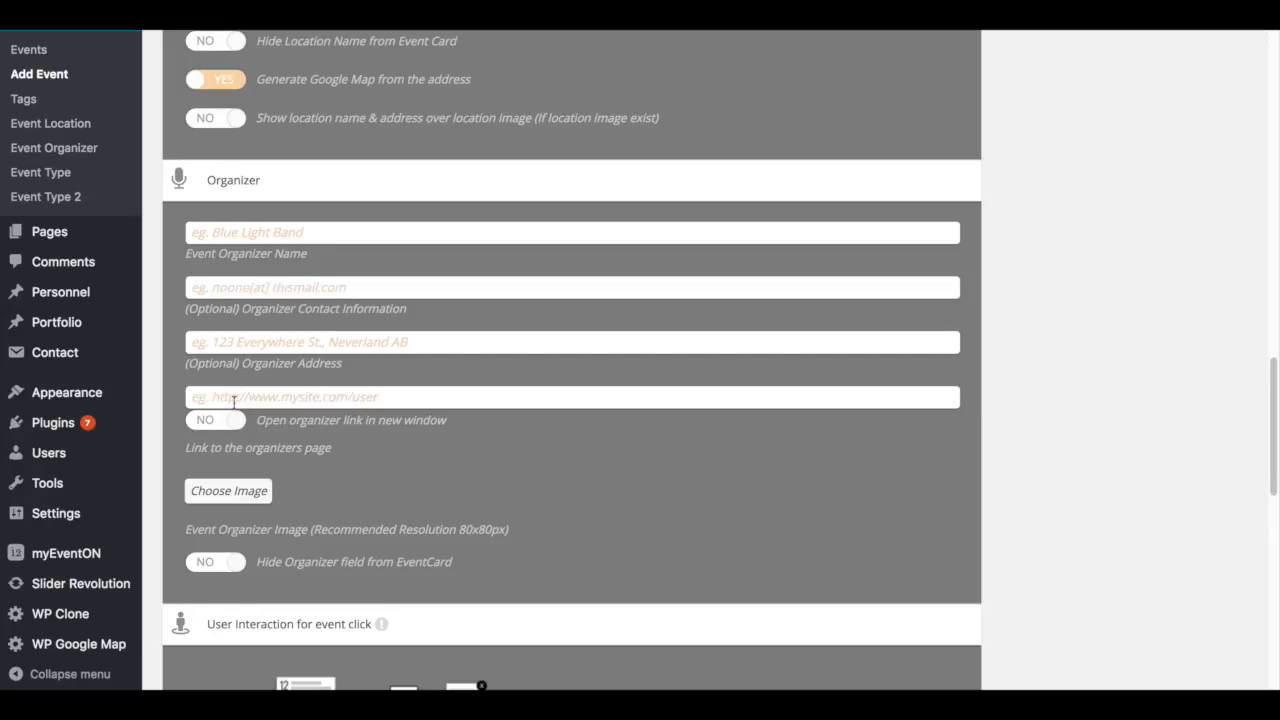
scroll(420, 437, down, 1)
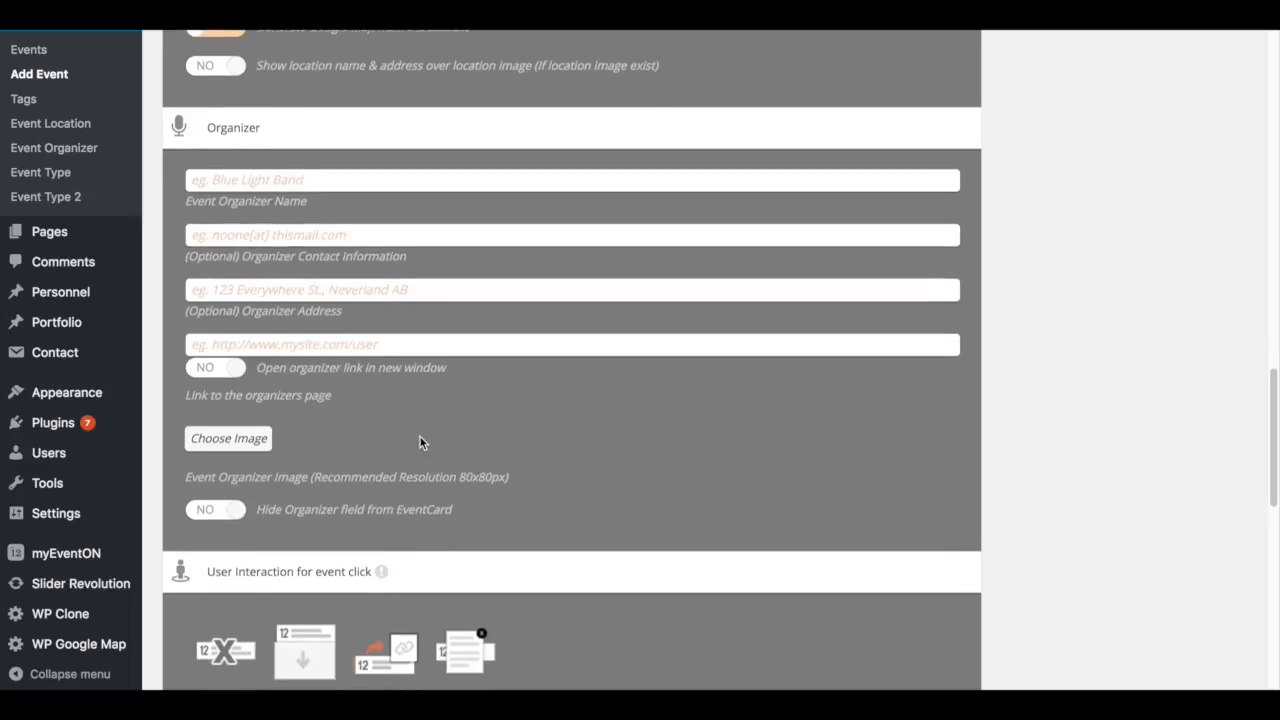
scroll(450, 432, up, 5)
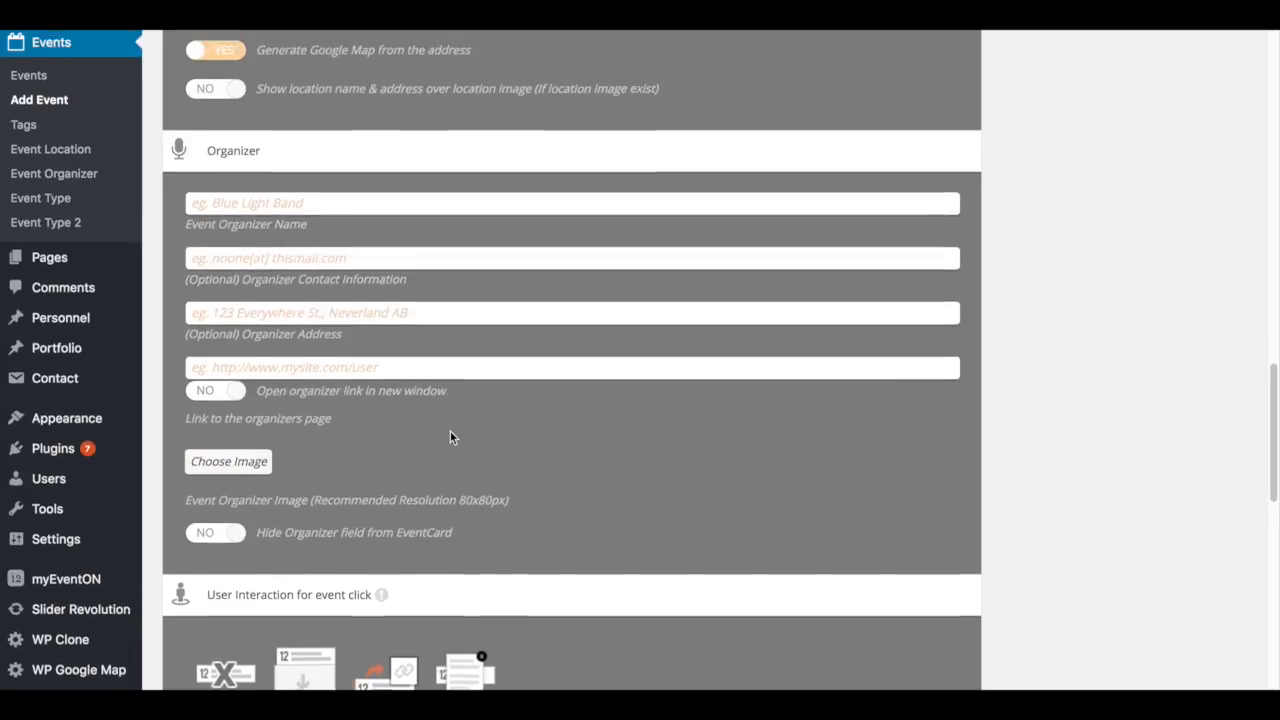
scroll(511, 346, up, 15)
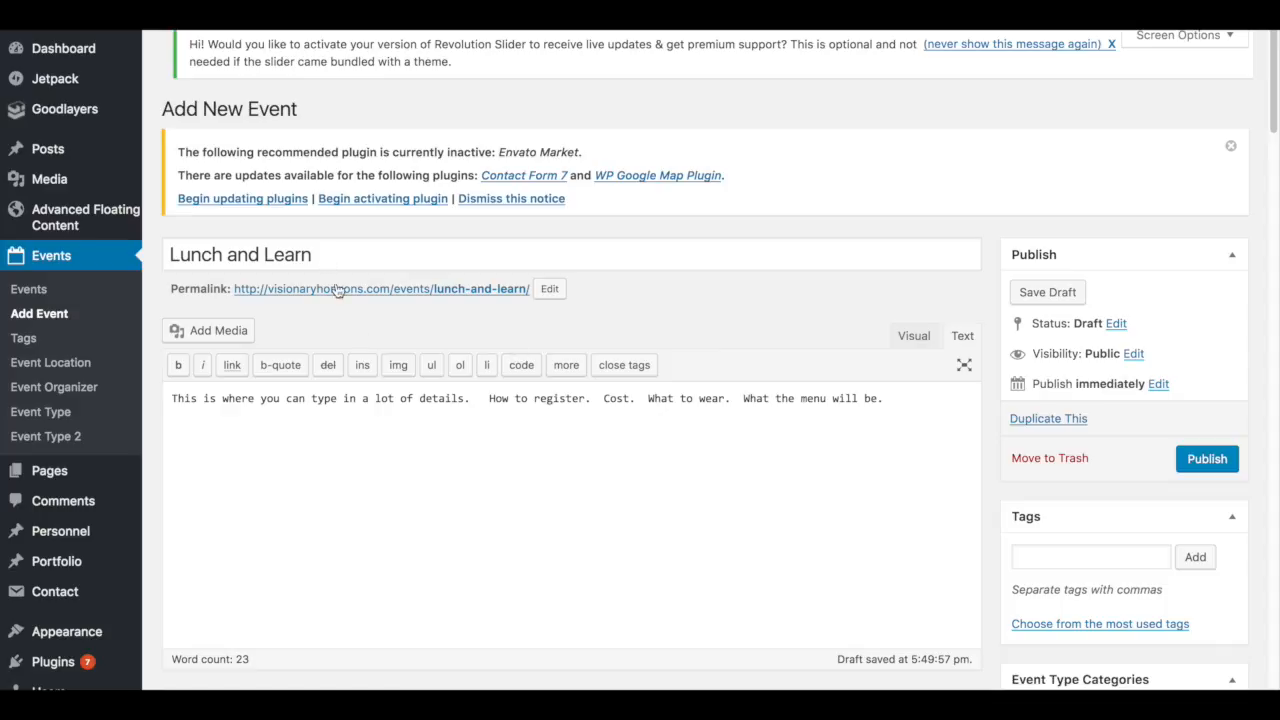
- Review the event's title, description, time and date, and location settings in the editor
scroll(389, 463, down, 7)
scroll(387, 462, down, 5)
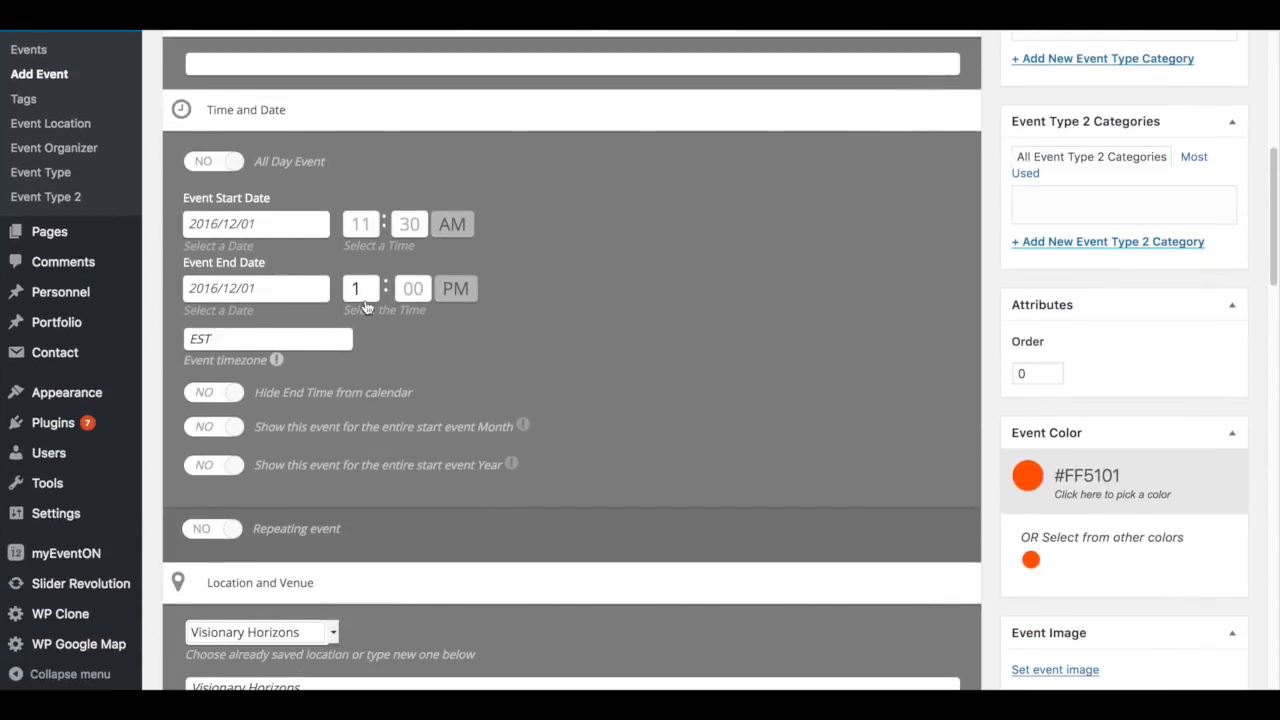
scroll(402, 358, down, 1)
scroll(402, 355, down, 5)
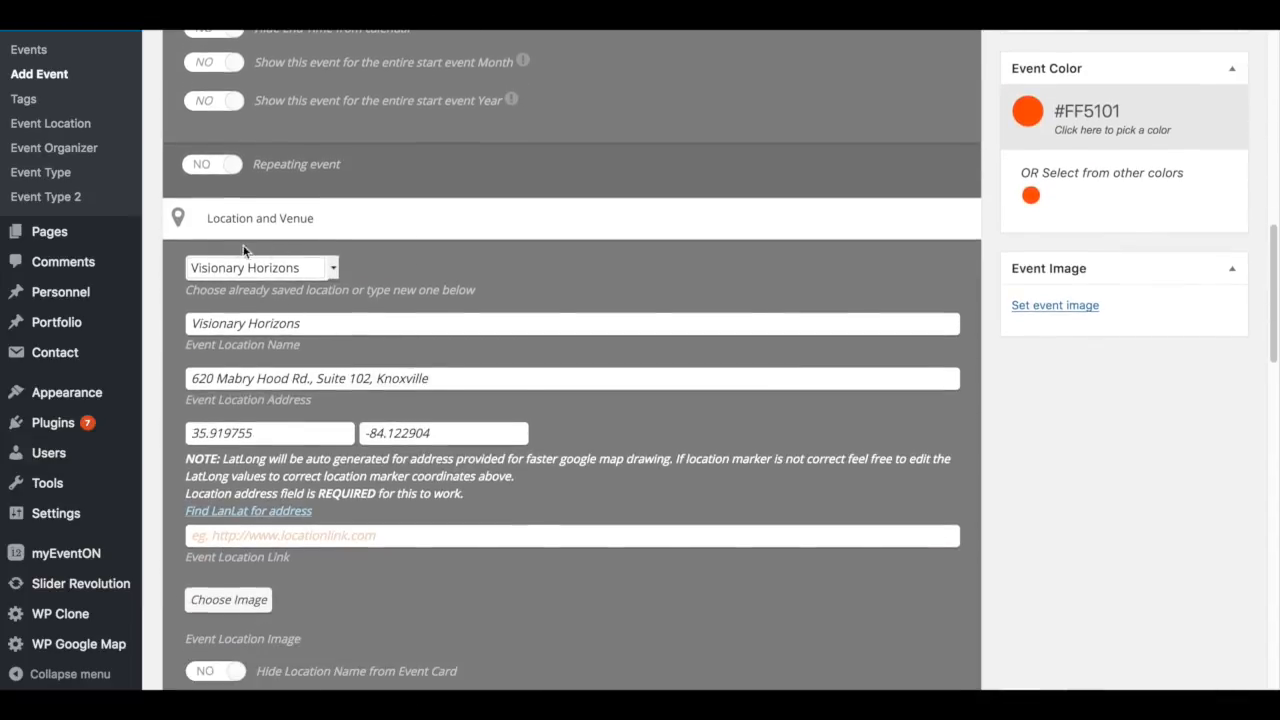
scroll(341, 318, up, 15)
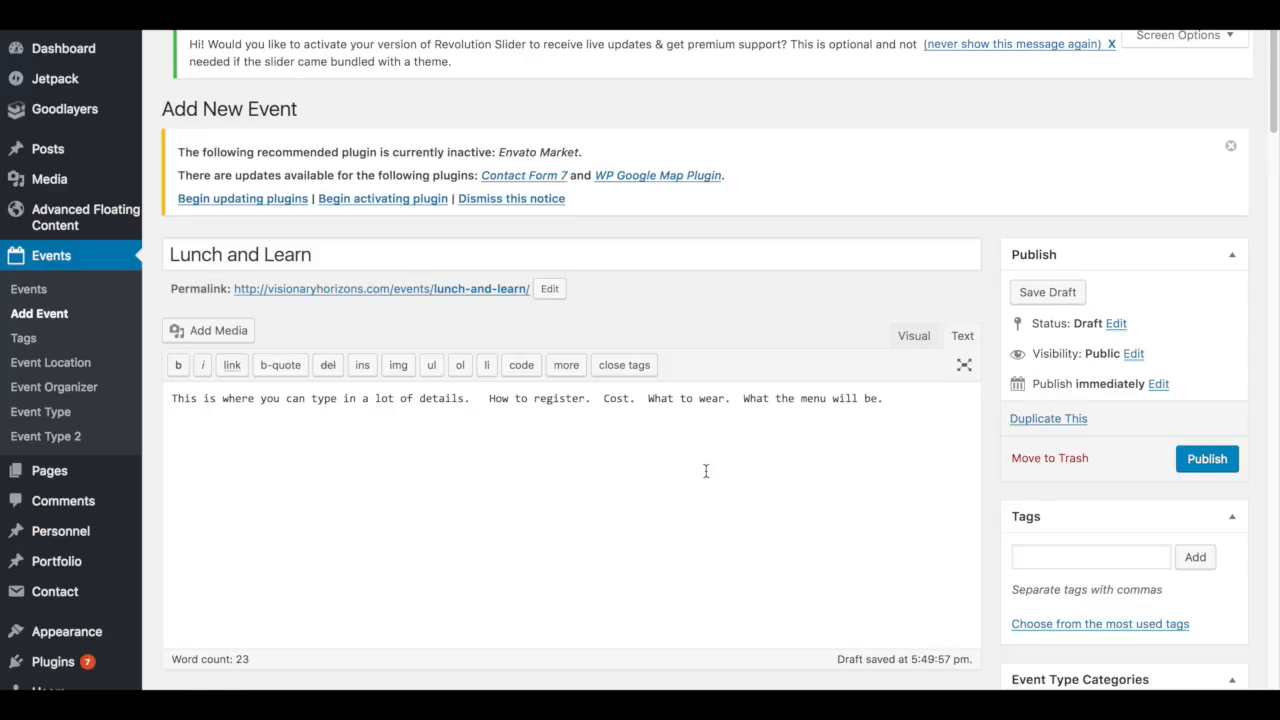
scroll(706, 471, down, 1)
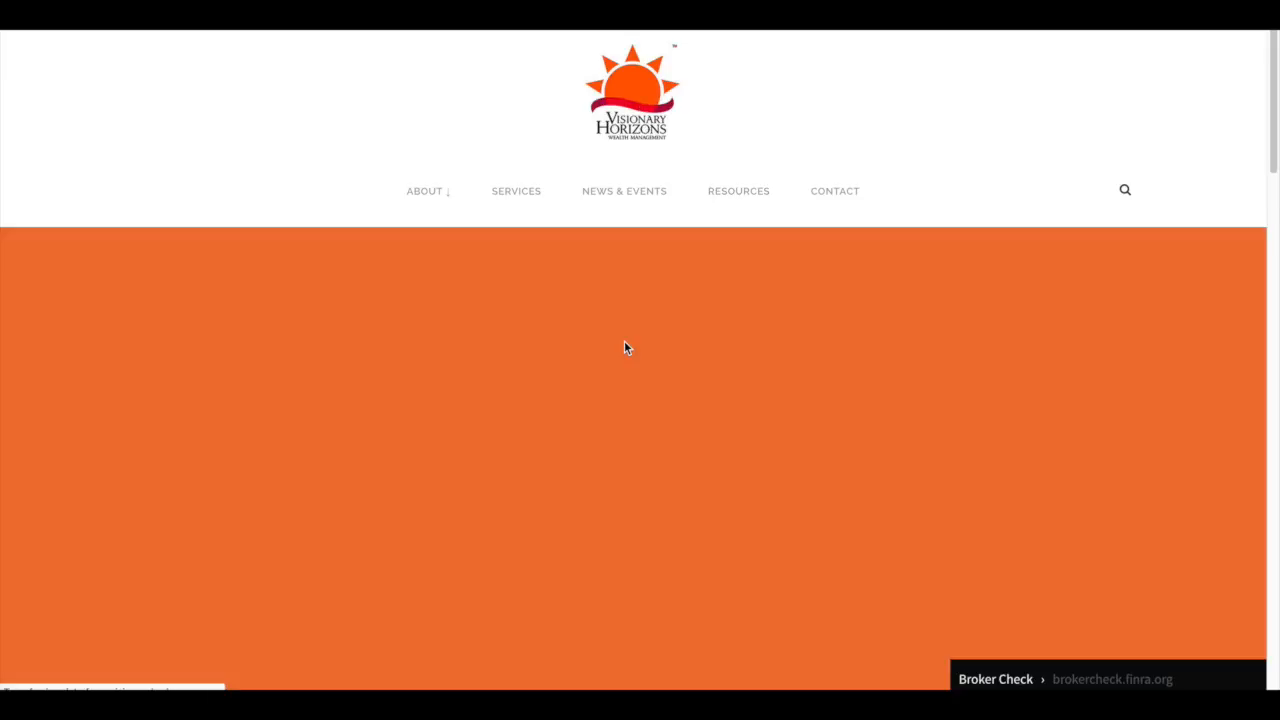
- Expand the Lunch & Learn event in the live website's Events section to examine its details
scroll(624, 341, down, 15)
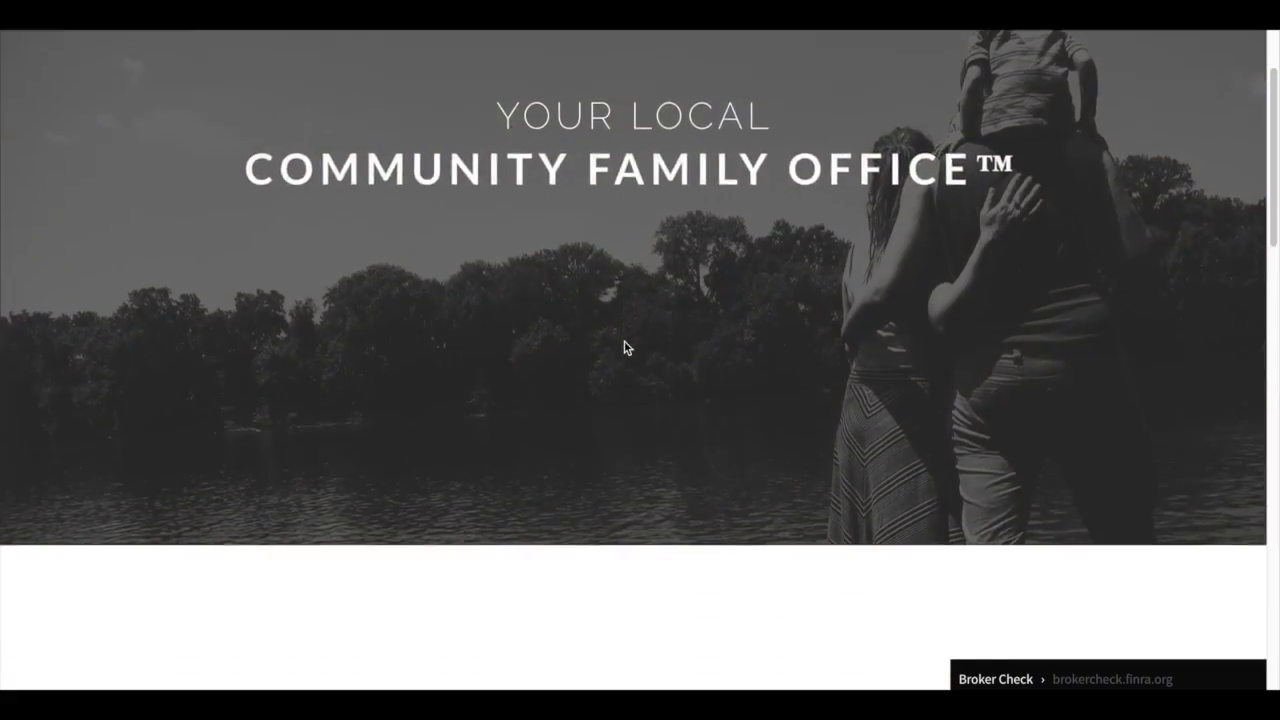
scroll(624, 347, up, 3)
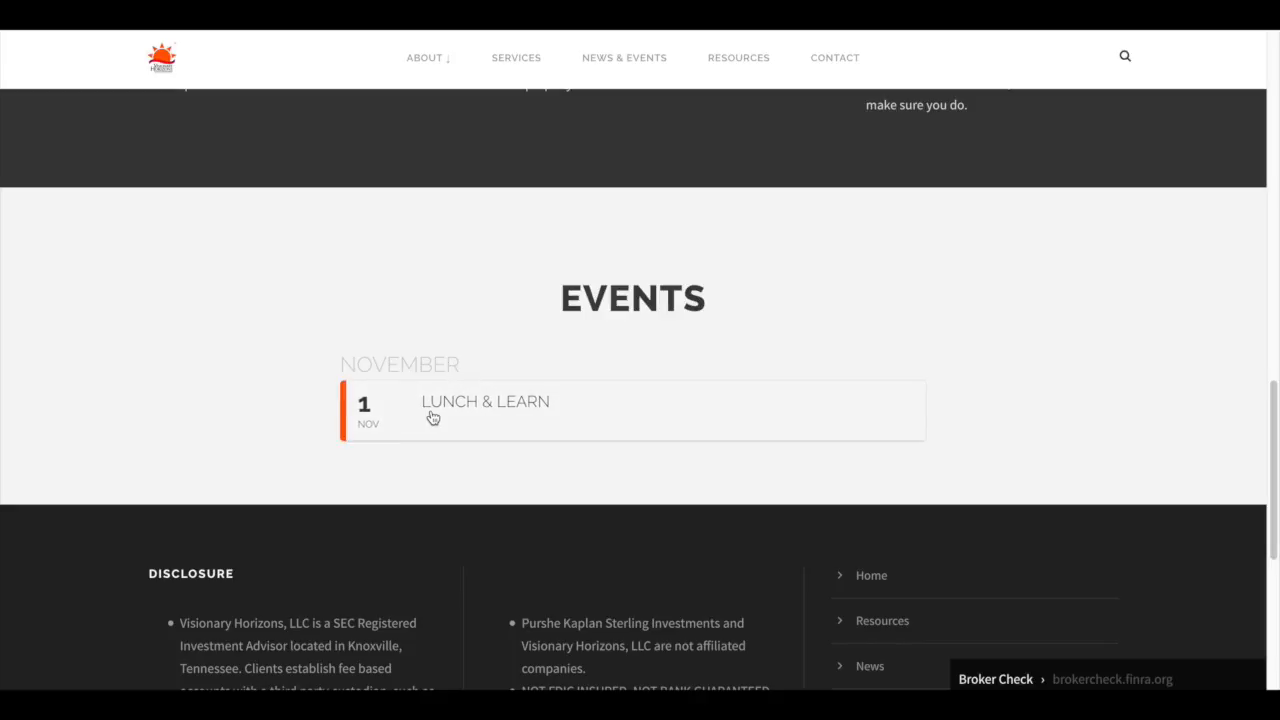
click(422, 405)
scroll(392, 405, down, 2)
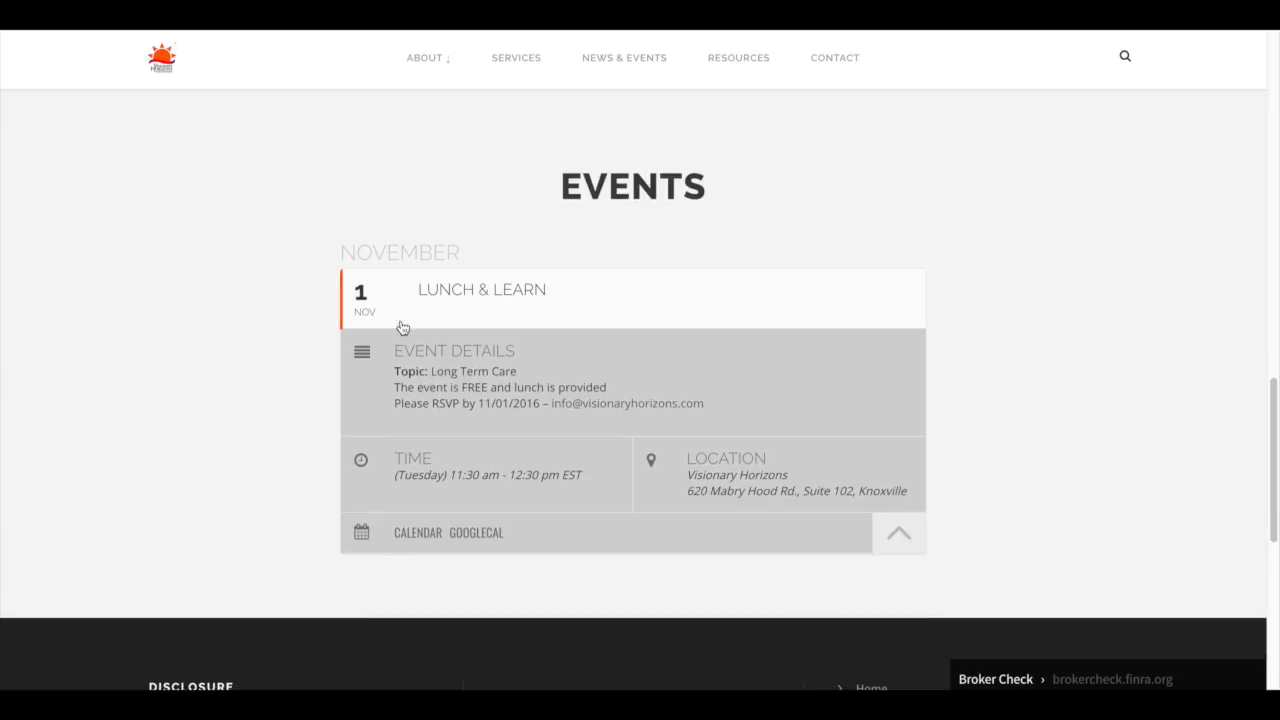
click(400, 317)
click(407, 314)
scroll(389, 305, down, 1)
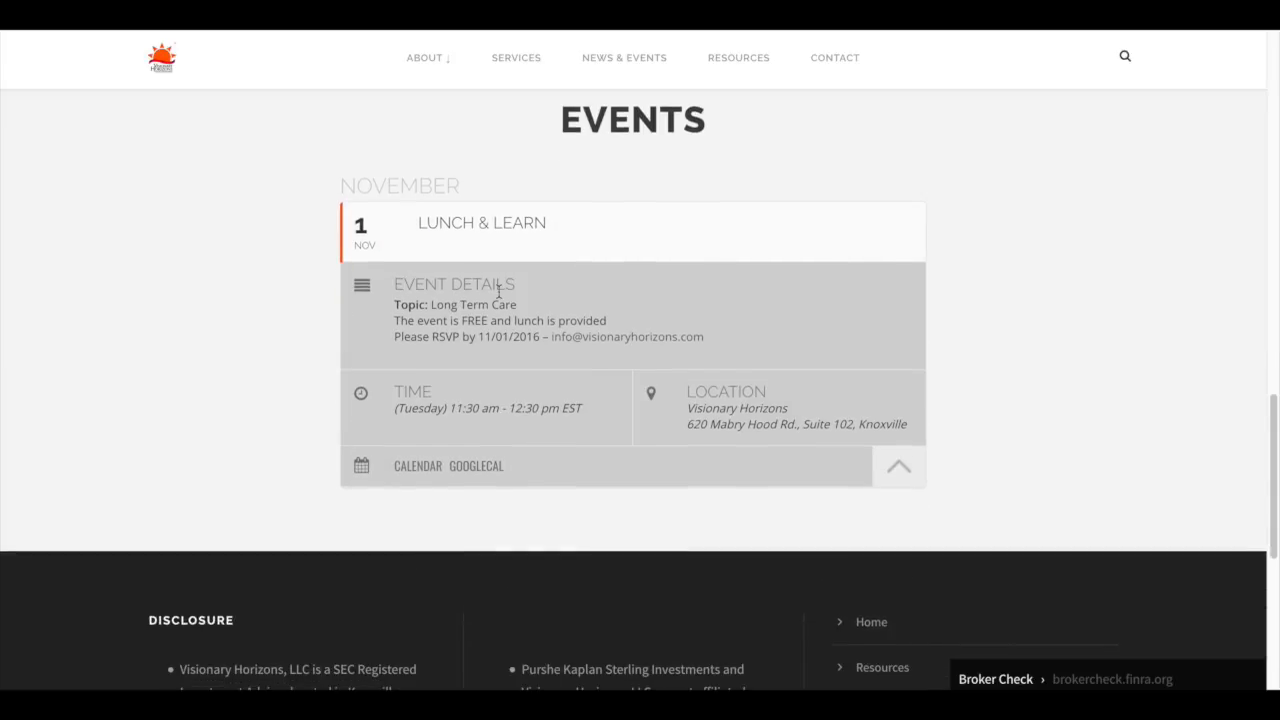
drag(396, 304, 732, 342)
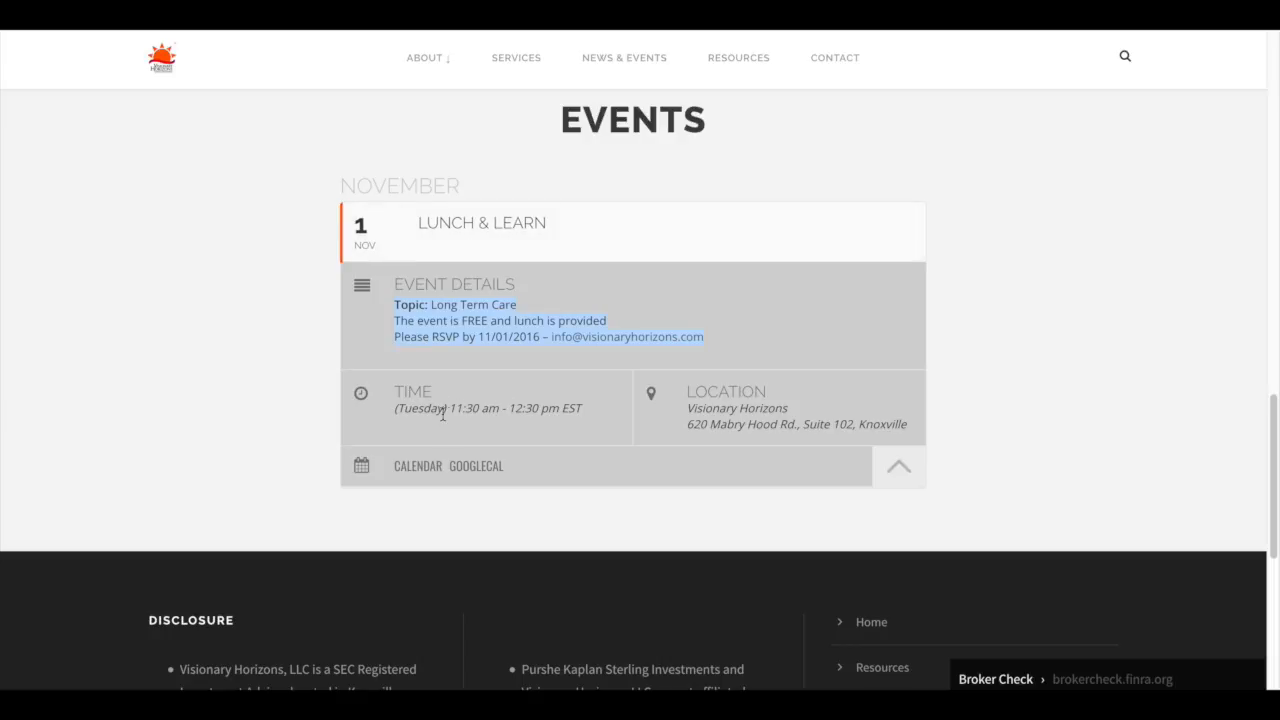
scroll(529, 407, down, 1)
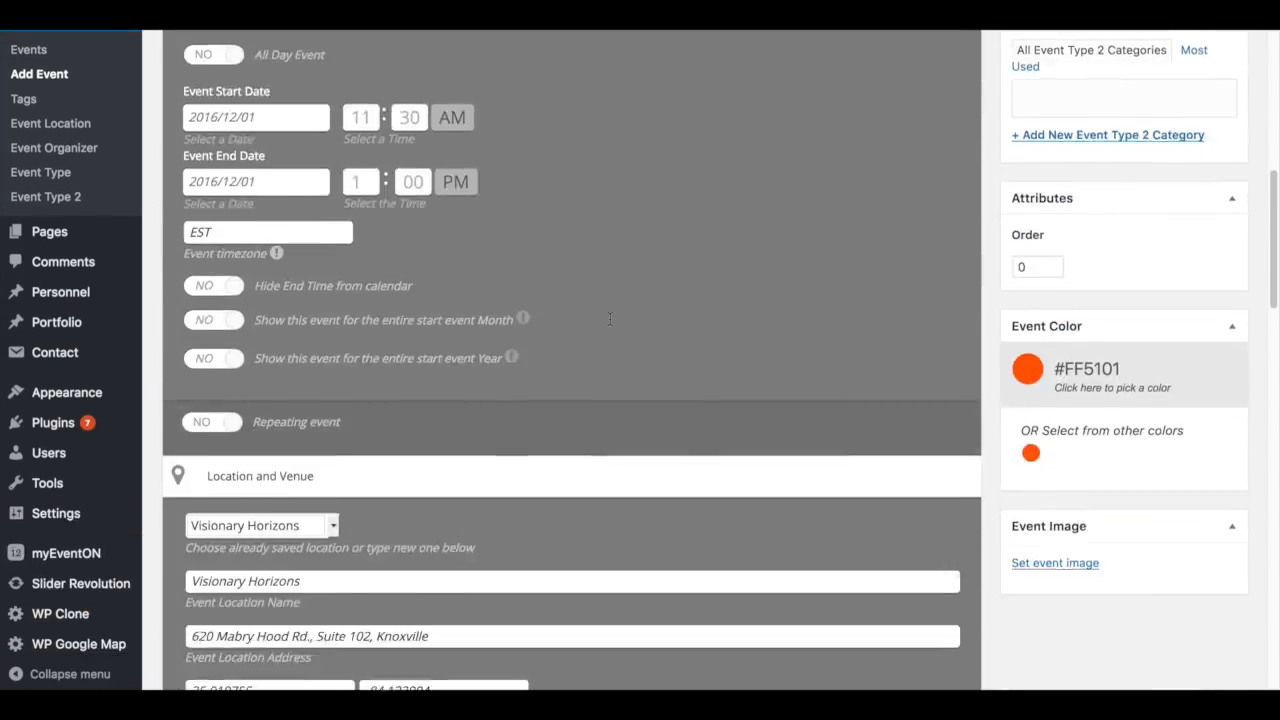
scroll(610, 319, down, 5)
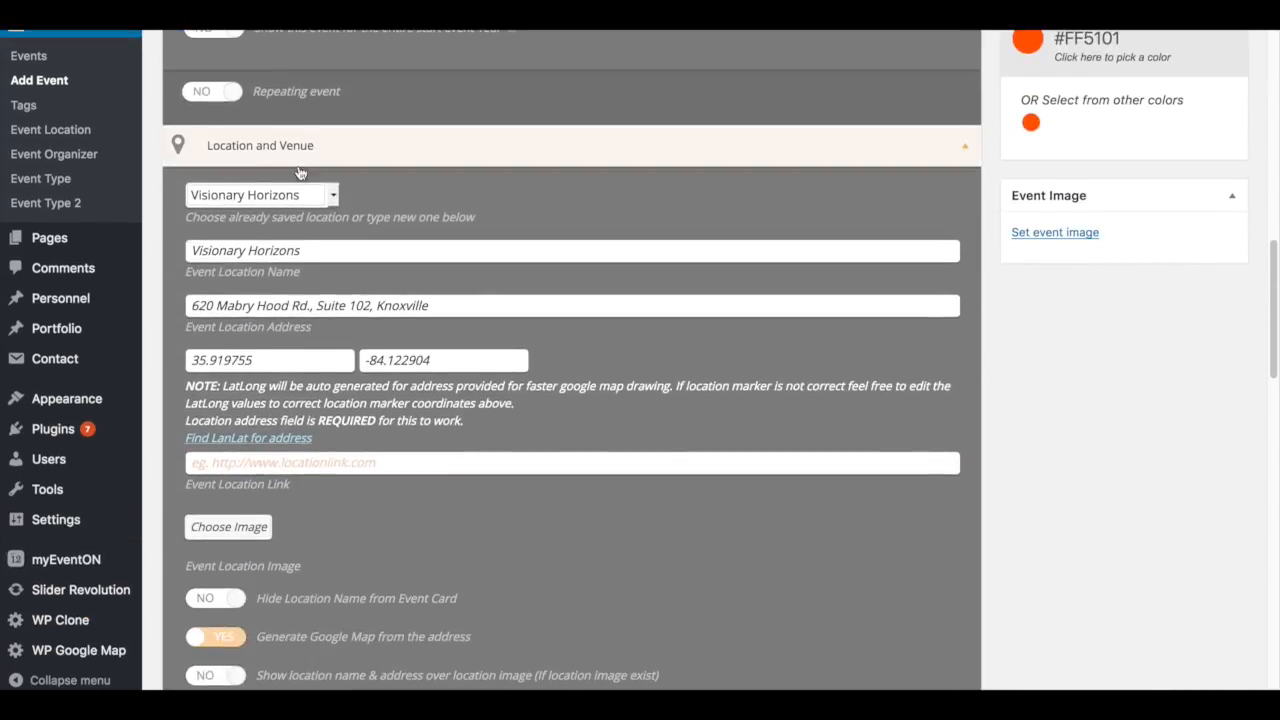